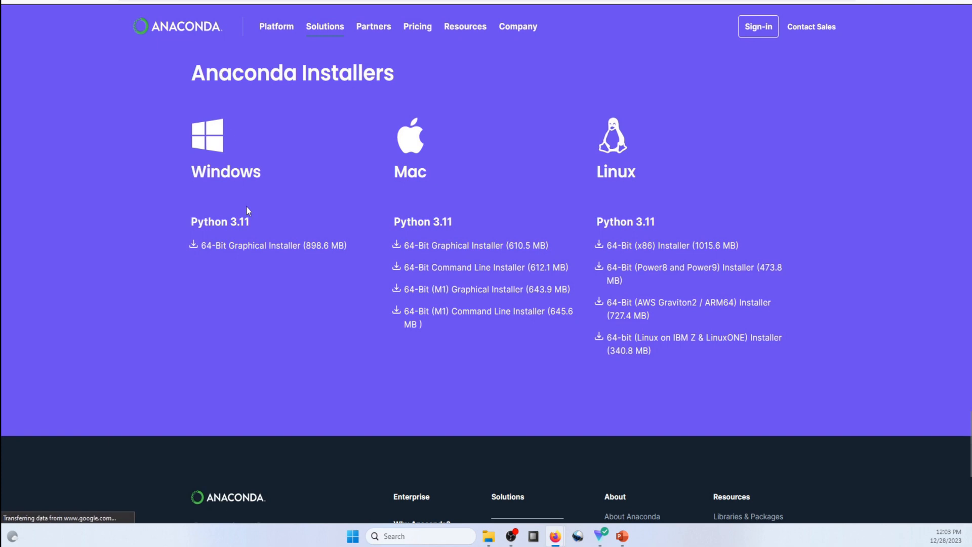
Compare the Python version listed for the Windows, Mac and Linux Anaconda installers
{"action": "left_click_drag", "start_coordinate": [259, 219], "coordinate": [191, 221]}
{"action": "left_click_drag", "start_coordinate": [457, 221], "coordinate": [394, 226]}
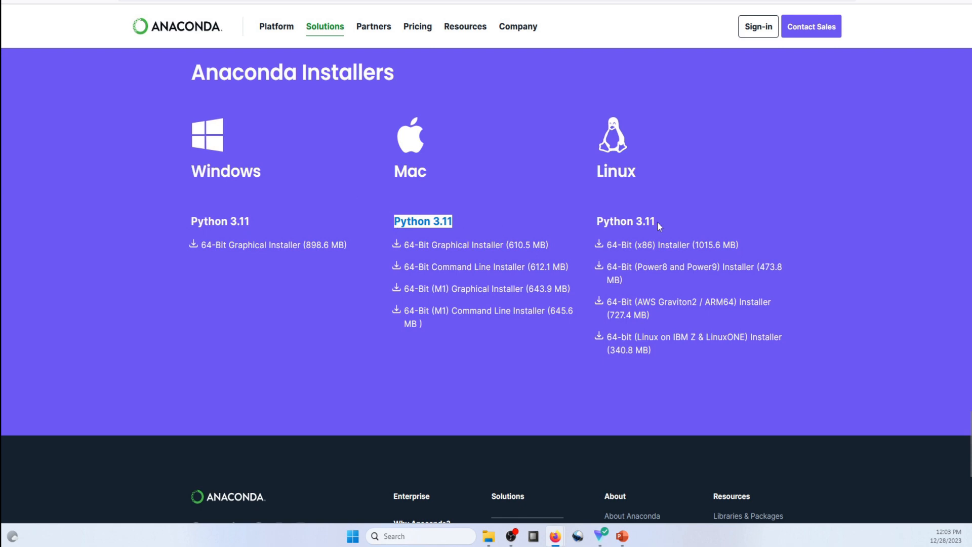
{"action": "left_click_drag", "start_coordinate": [658, 227], "coordinate": [576, 226]}
{"action": "left_click", "coordinate": [575, 224]}
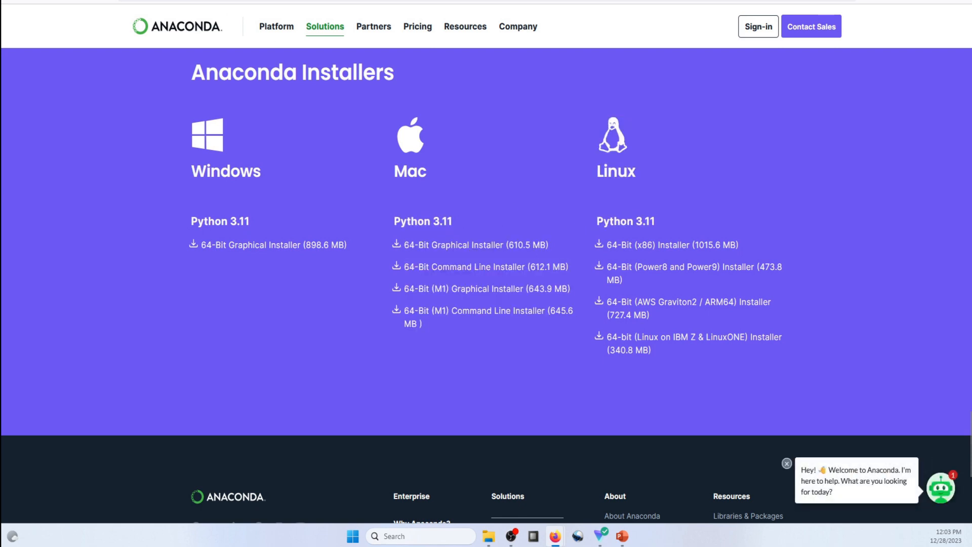
Download the Windows Anaconda installer from the Free Download page and dismiss the AI platforms guide pop-up
{"action": "left_click", "coordinate": [99, 1]}
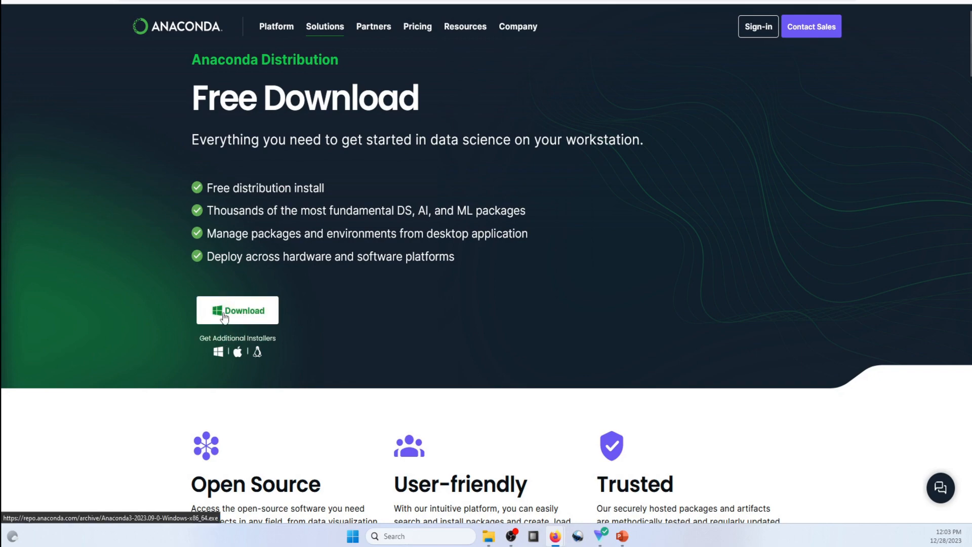
{"action": "left_click", "coordinate": [248, 316]}
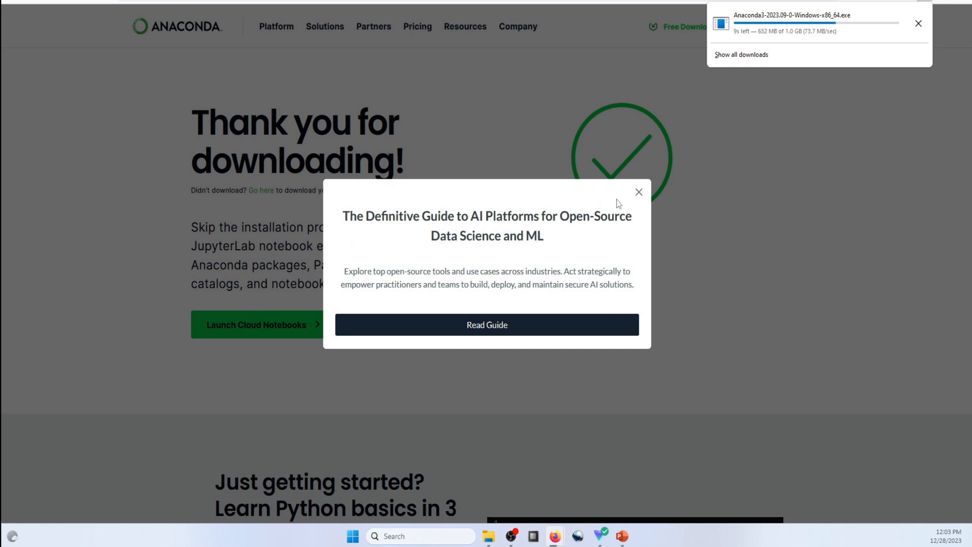
{"action": "left_click", "coordinate": [639, 192]}
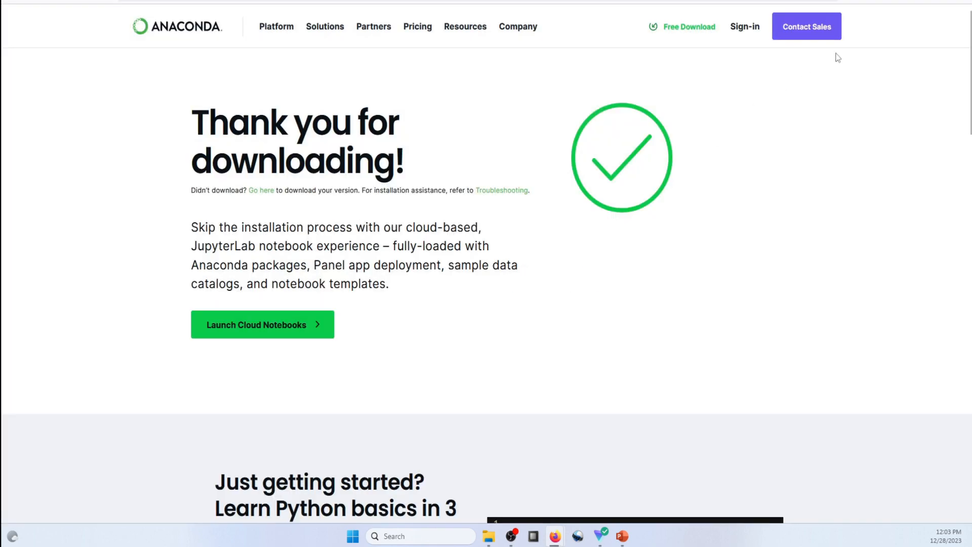
Run the downloaded Anaconda3-2023.09-0-Windows-x86_64.exe and proceed past the setup welcome page
{"action": "left_click", "coordinate": [925, 3]}
{"action": "left_click", "coordinate": [800, 23]}
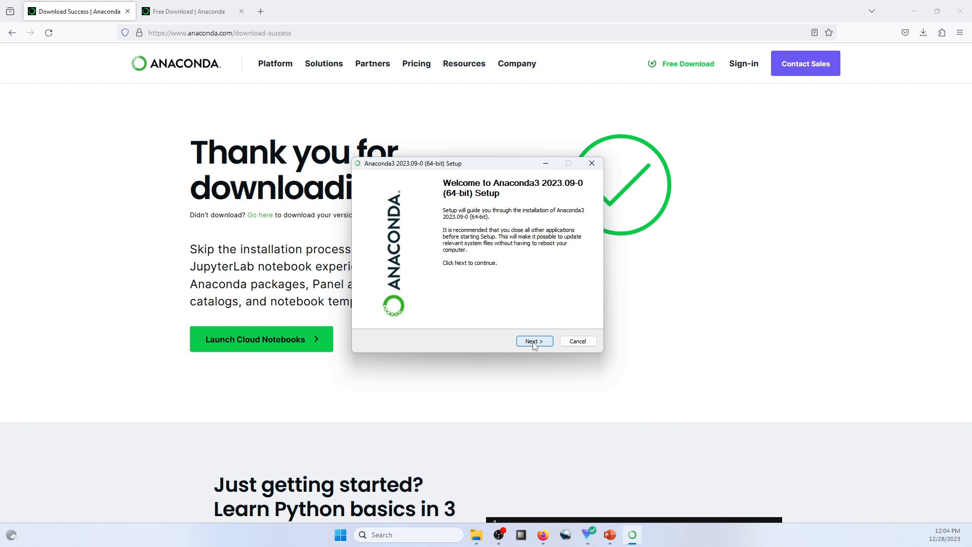
{"action": "left_click", "coordinate": [534, 342]}
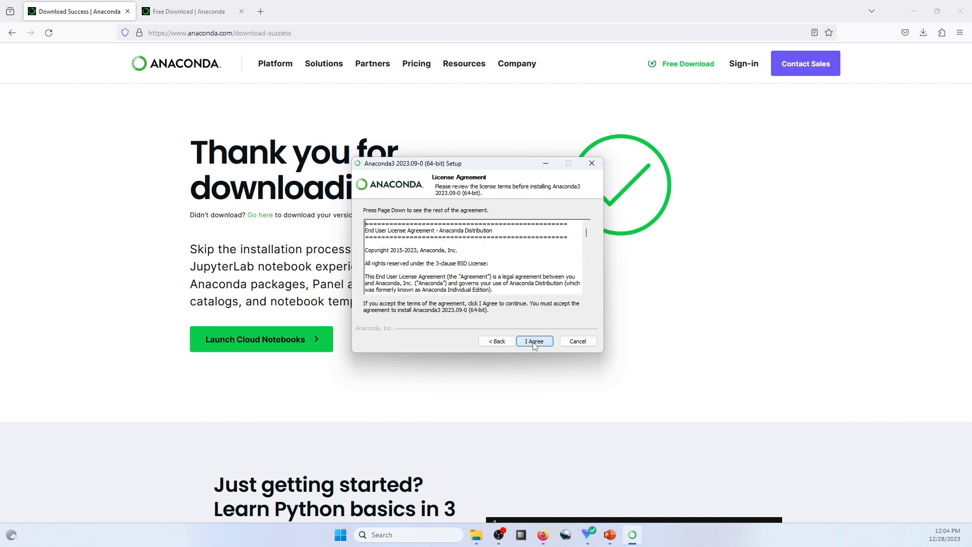
Read through the End User License Agreement in the Anaconda3 setup and accept it
{"action": "scroll", "coordinate": [501, 247], "scroll_direction": "down", "scroll_amount": 15}
{"action": "scroll", "coordinate": [509, 276], "scroll_direction": "down", "scroll_amount": 6}
{"action": "left_click", "coordinate": [533, 342]}
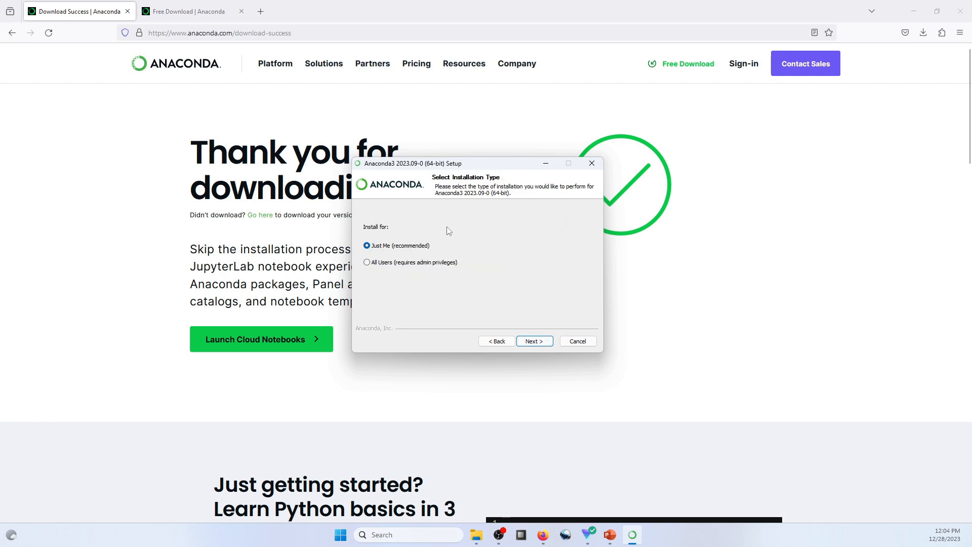
Install Anaconda3 for Just Me in the default folder, with start menu shortcuts, default Python 3.11 registration and package cache clearing enabled, without the PATH option
{"action": "left_click", "coordinate": [527, 342]}
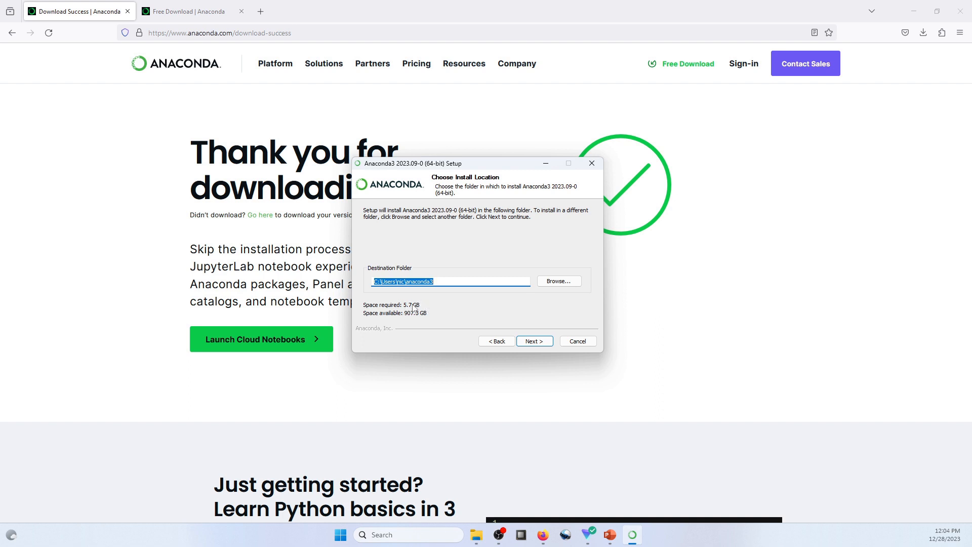
{"action": "left_click", "coordinate": [527, 341]}
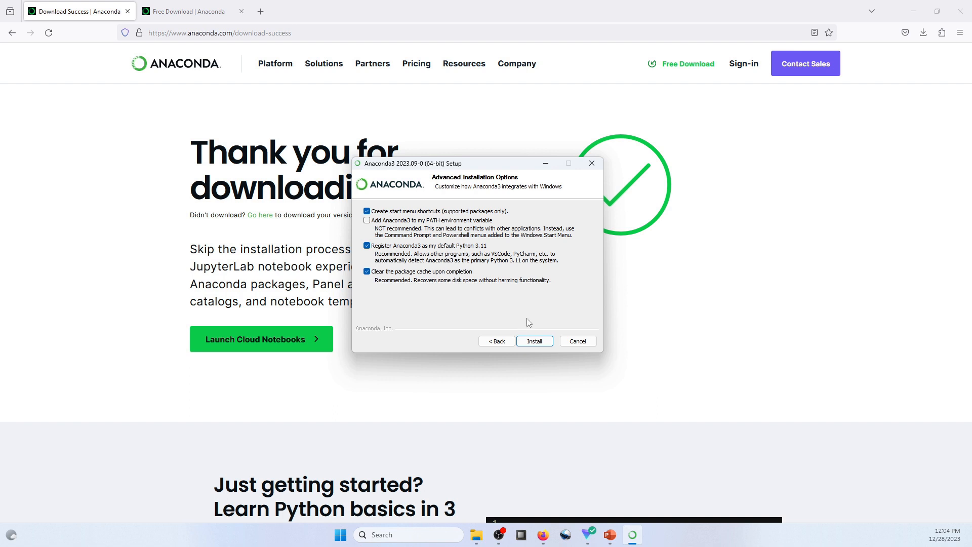
{"action": "left_click", "coordinate": [535, 343]}
{"action": "left_click", "coordinate": [539, 342]}
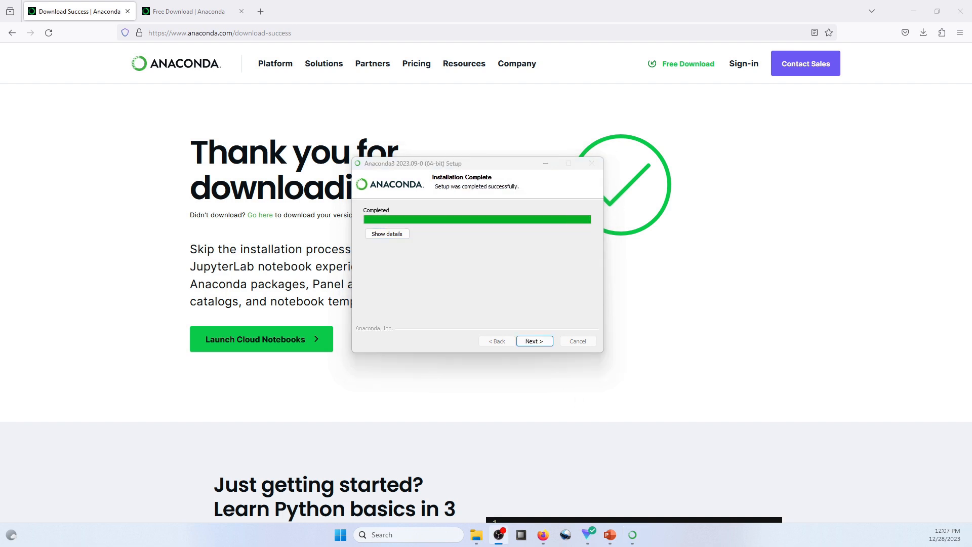
Finish the Anaconda3 setup with Launch Anaconda Navigator enabled and Getting Started with Anaconda Distribution disabled
{"action": "left_click", "coordinate": [541, 343]}
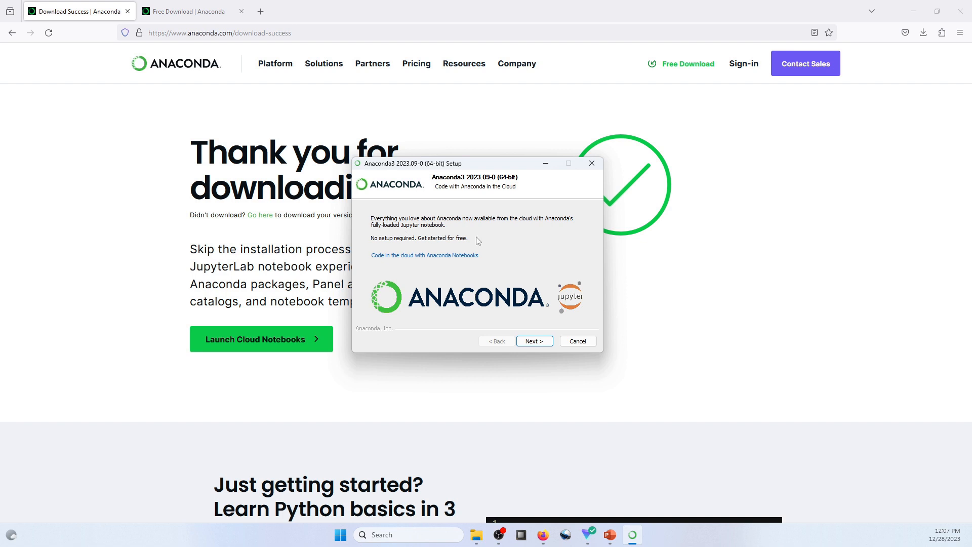
{"action": "left_click", "coordinate": [533, 343]}
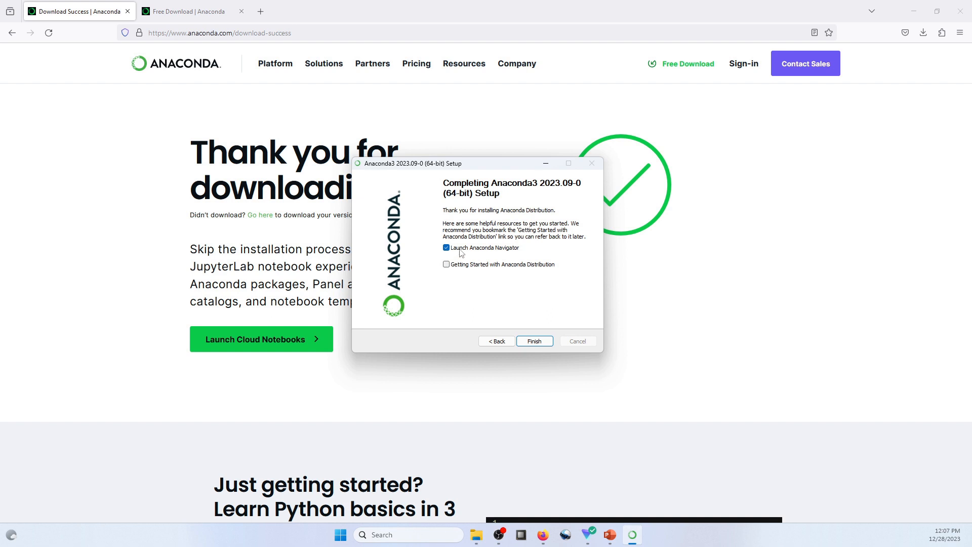
{"action": "left_click", "coordinate": [534, 342]}
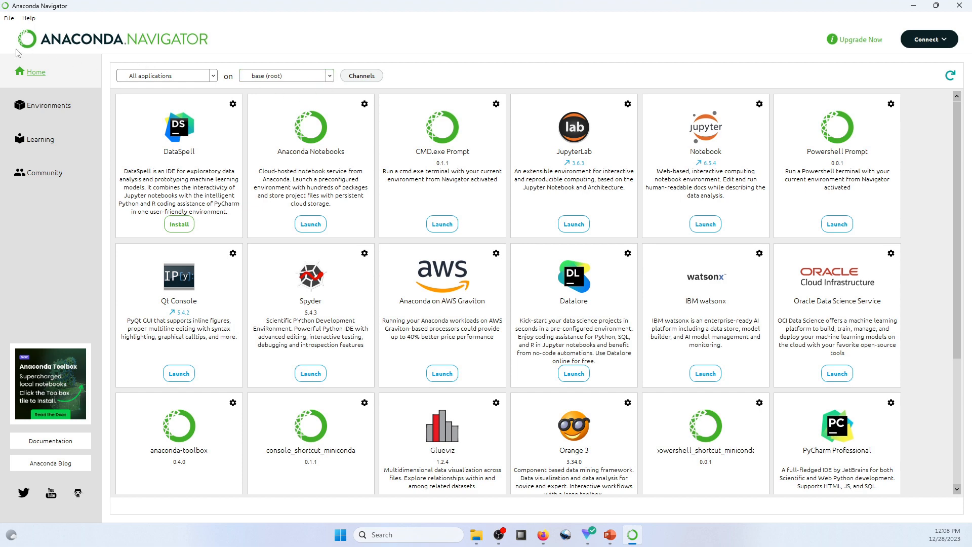
Look through the Environments, Learning and Community pages of Anaconda Navigator
{"action": "left_click", "coordinate": [57, 103]}
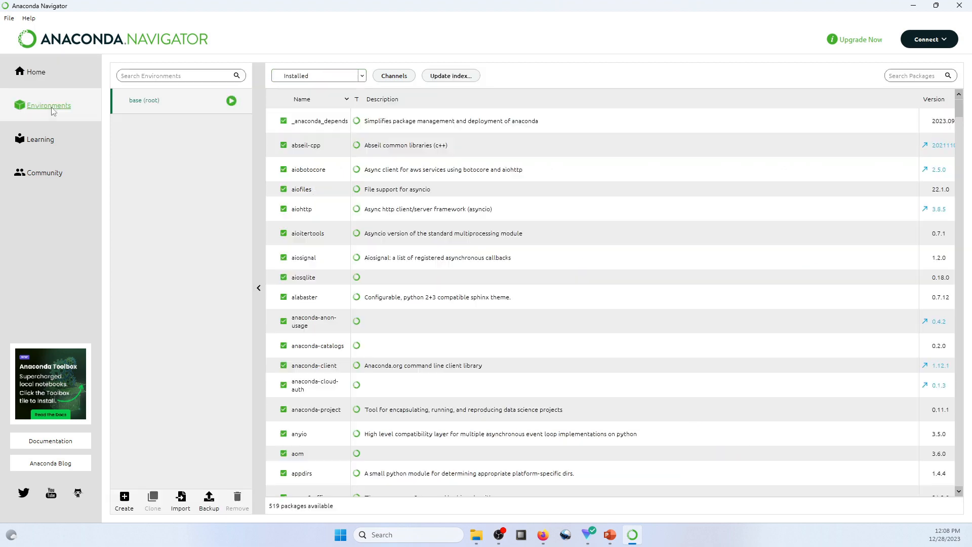
{"action": "left_click", "coordinate": [51, 139]}
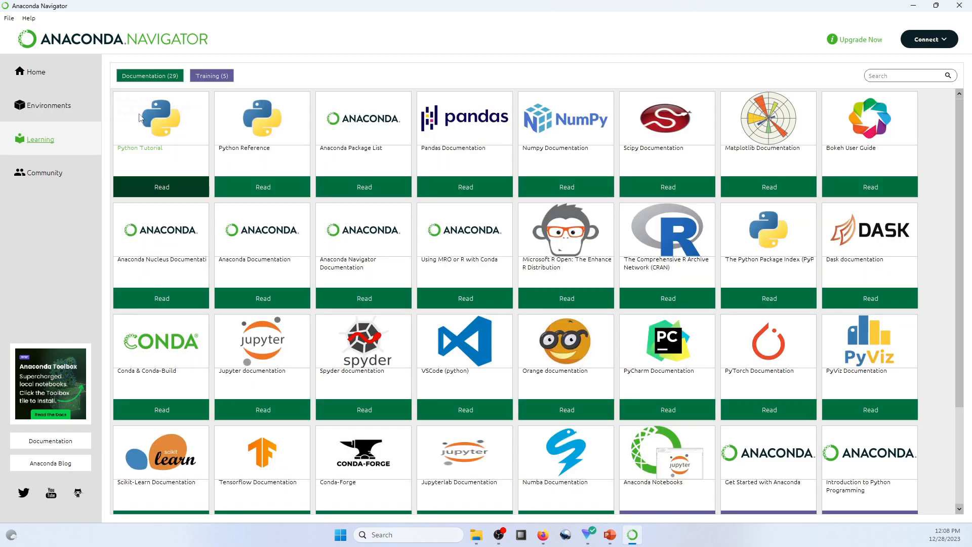
{"action": "left_click", "coordinate": [41, 183]}
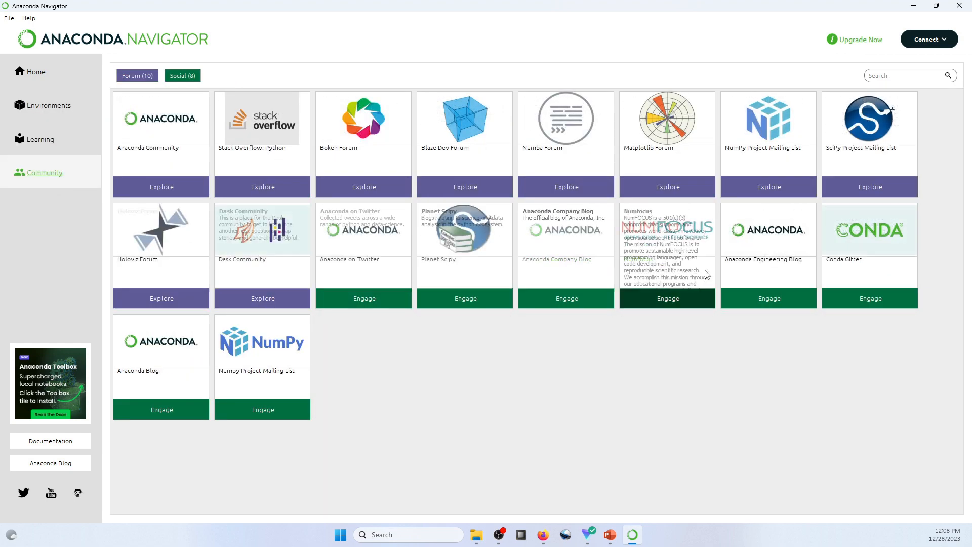
Browse the Python Tutorial from the Learning resources, close its page and return to Anaconda Navigator
{"action": "left_click", "coordinate": [50, 147]}
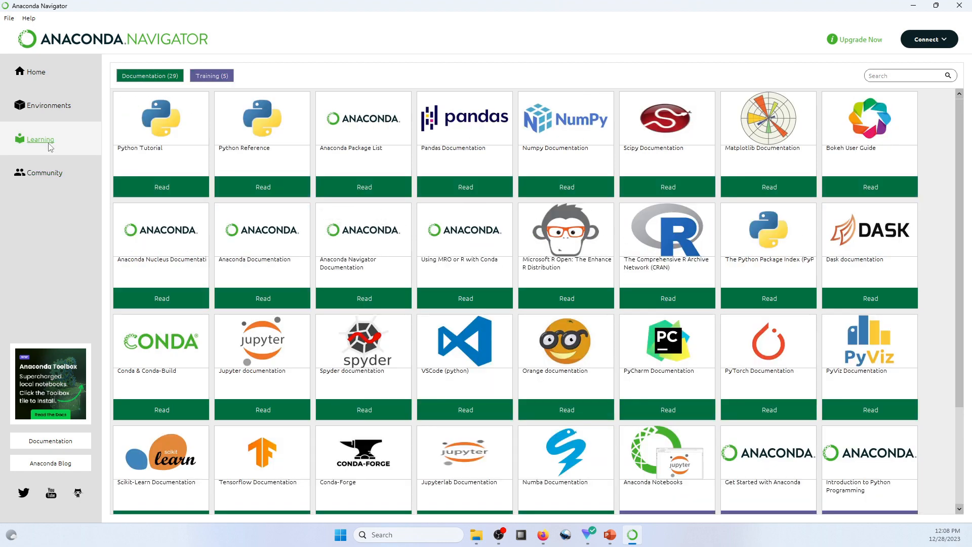
{"action": "left_click", "coordinate": [162, 187]}
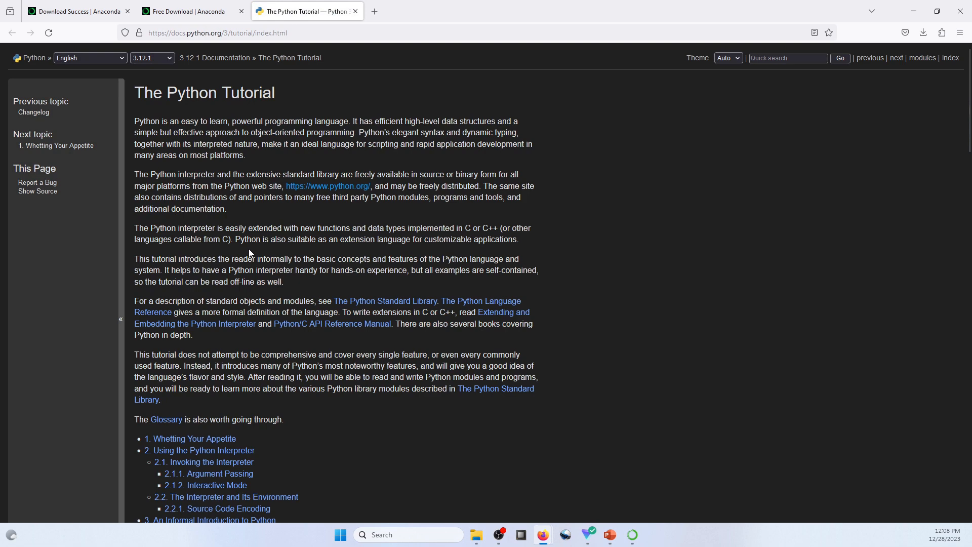
{"action": "scroll", "coordinate": [248, 248], "scroll_direction": "down", "scroll_amount": 3}
{"action": "scroll", "coordinate": [250, 252], "scroll_direction": "down", "scroll_amount": 15}
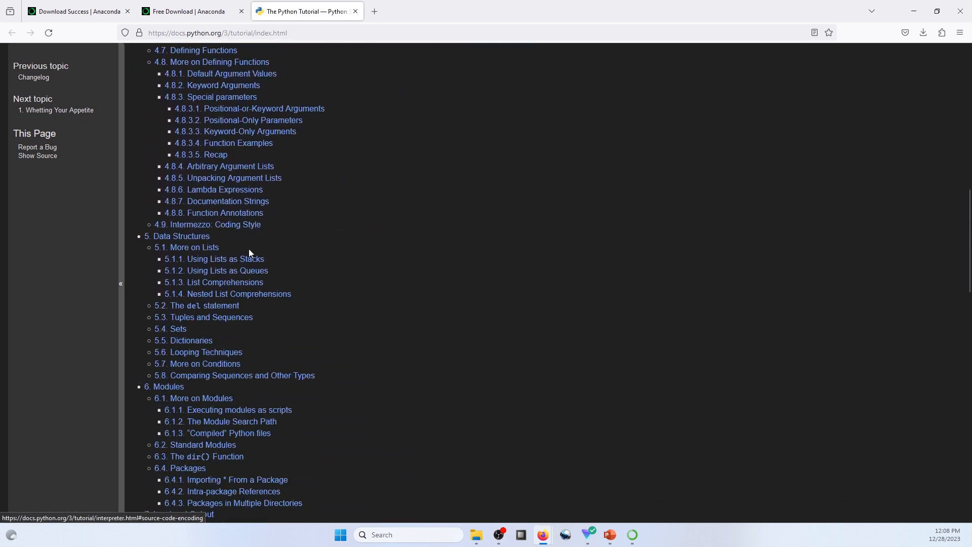
{"action": "scroll", "coordinate": [248, 248], "scroll_direction": "down", "scroll_amount": 5}
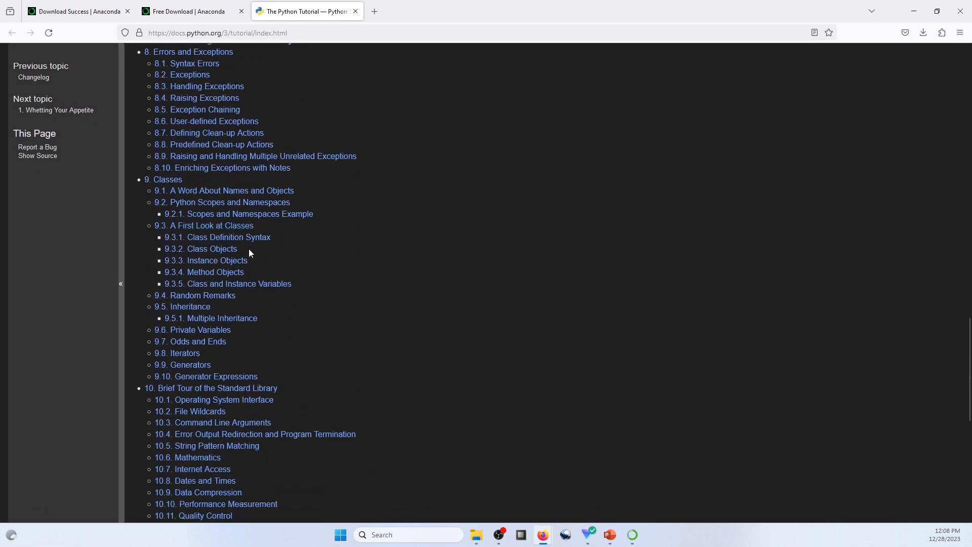
{"action": "left_click", "coordinate": [355, 11]}
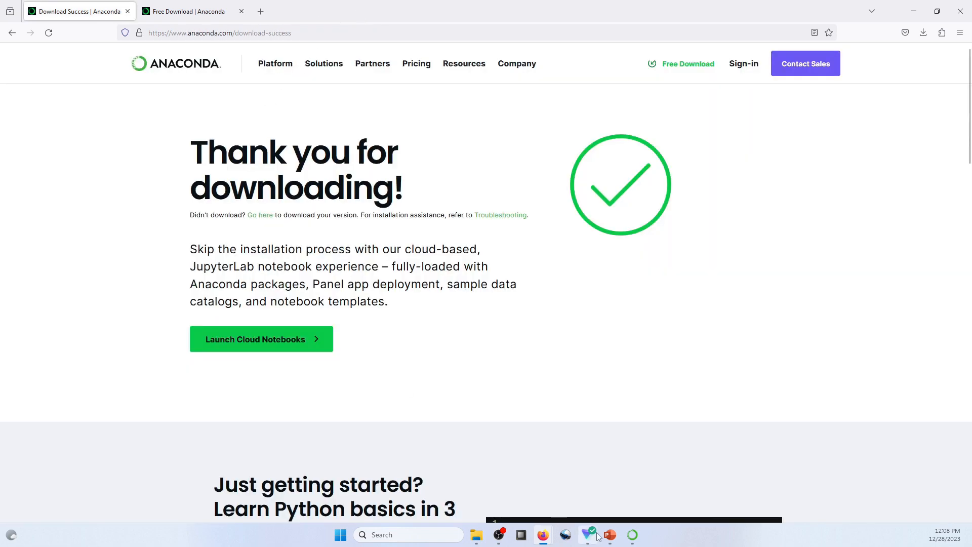
{"action": "left_click", "coordinate": [637, 539]}
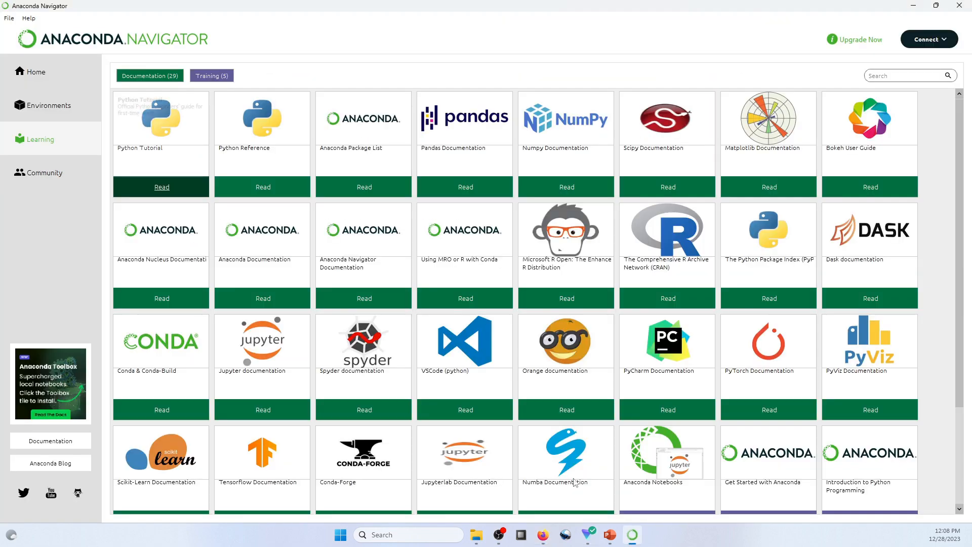
Set the package list of the base (root) environment to show All packages
{"action": "left_click", "coordinate": [88, 123]}
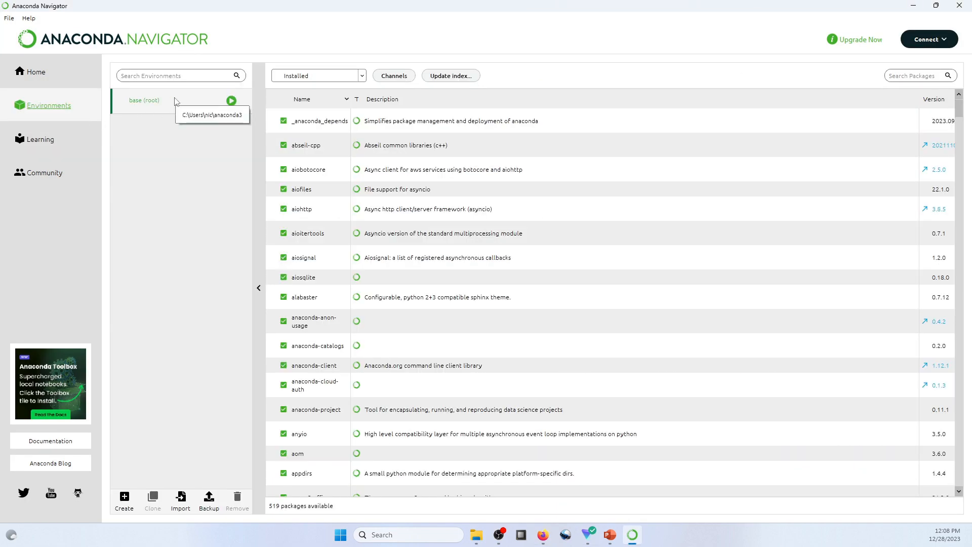
{"action": "left_click", "coordinate": [320, 78]}
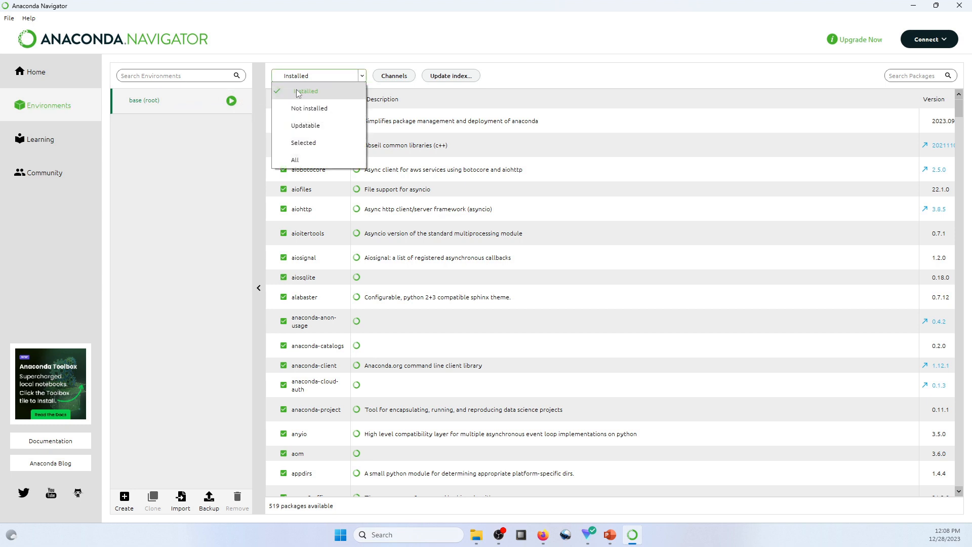
{"action": "left_click", "coordinate": [306, 91]}
{"action": "left_click", "coordinate": [362, 78]}
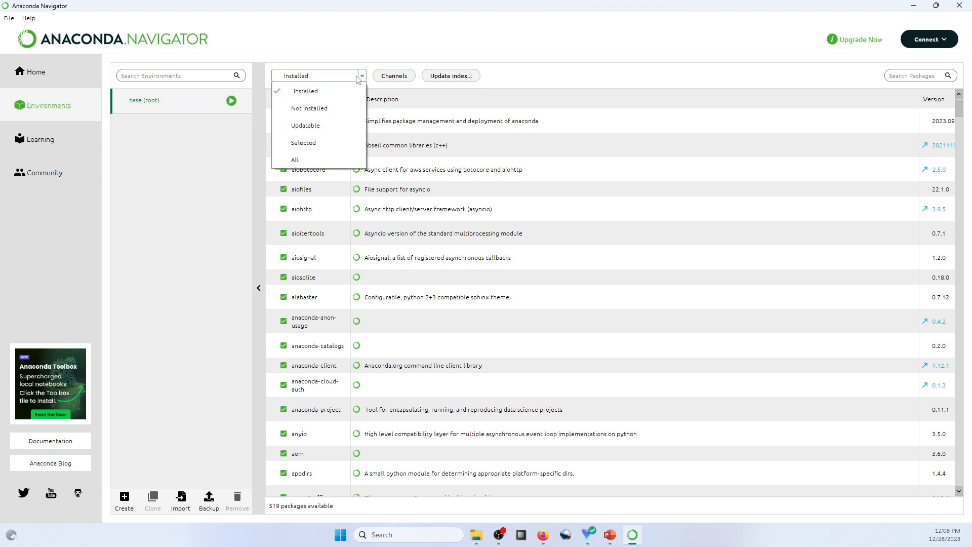
{"action": "left_click", "coordinate": [294, 160]}
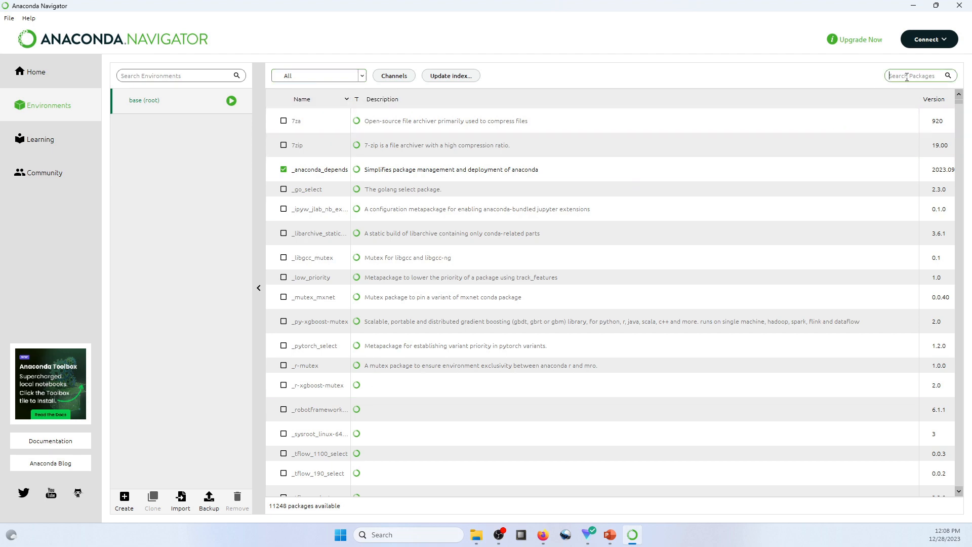
Search the environment's packages for numpy and clear the search again
{"action": "type", "text": "numpy"}
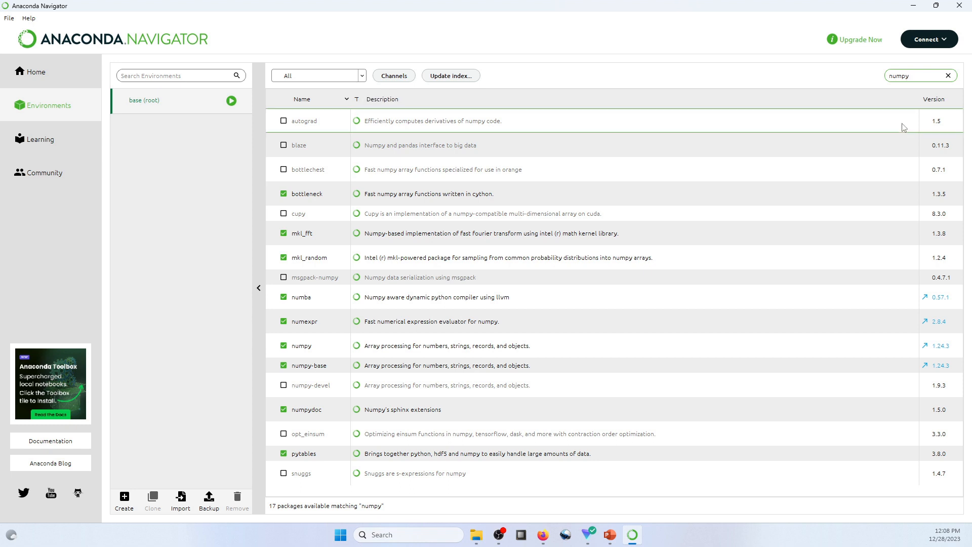
{"action": "left_click", "coordinate": [362, 76]}
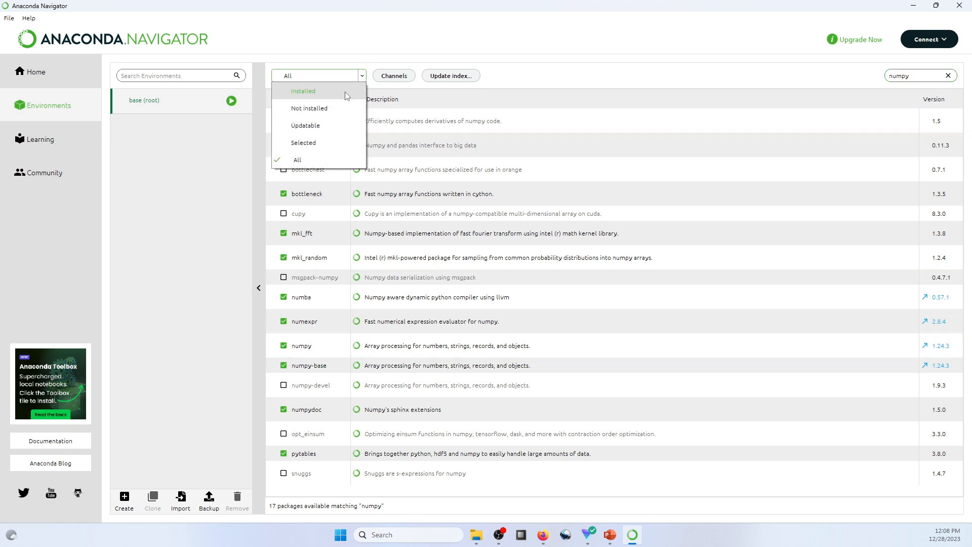
{"action": "left_click", "coordinate": [949, 75]}
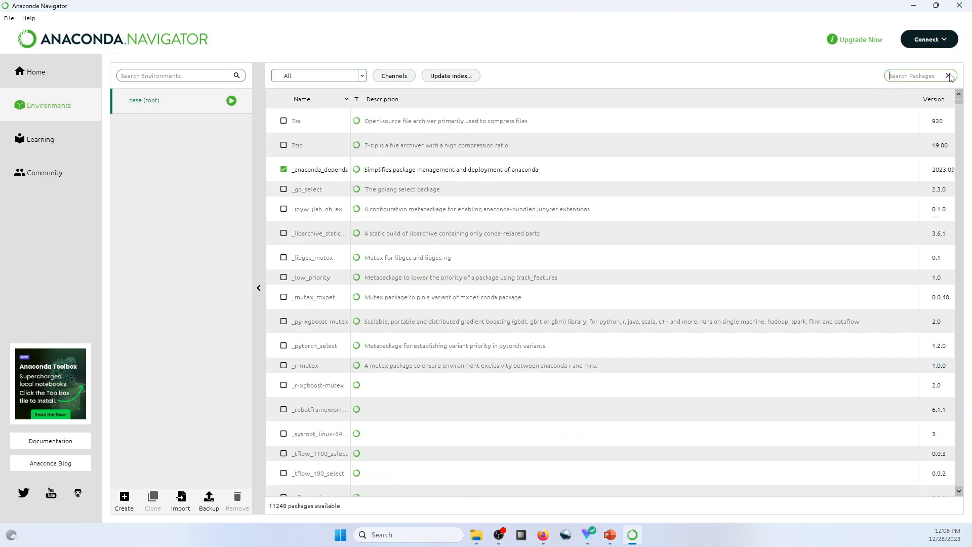
Examine the applications on the Home page, including the management options for DataSpell and PyCharm Professional
{"action": "left_click", "coordinate": [49, 81]}
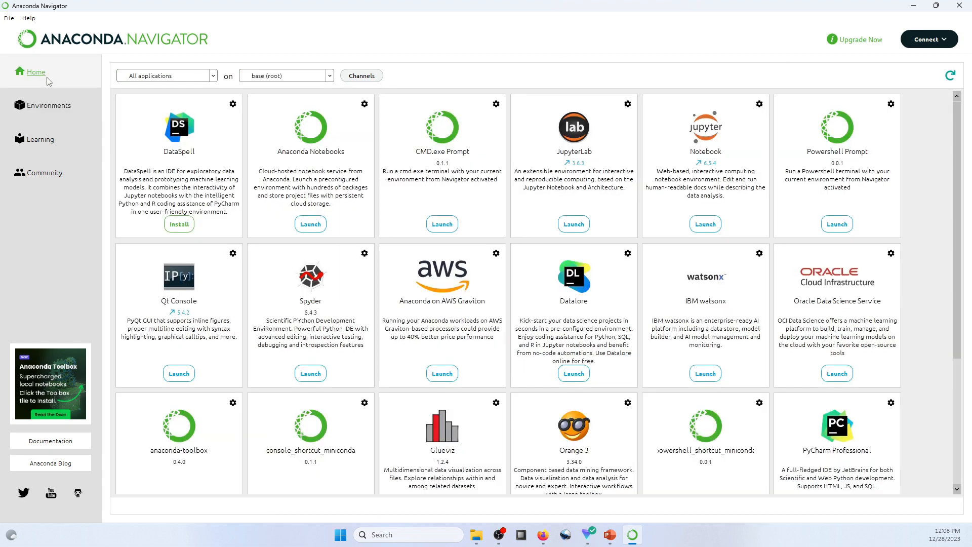
{"action": "left_click", "coordinate": [232, 104]}
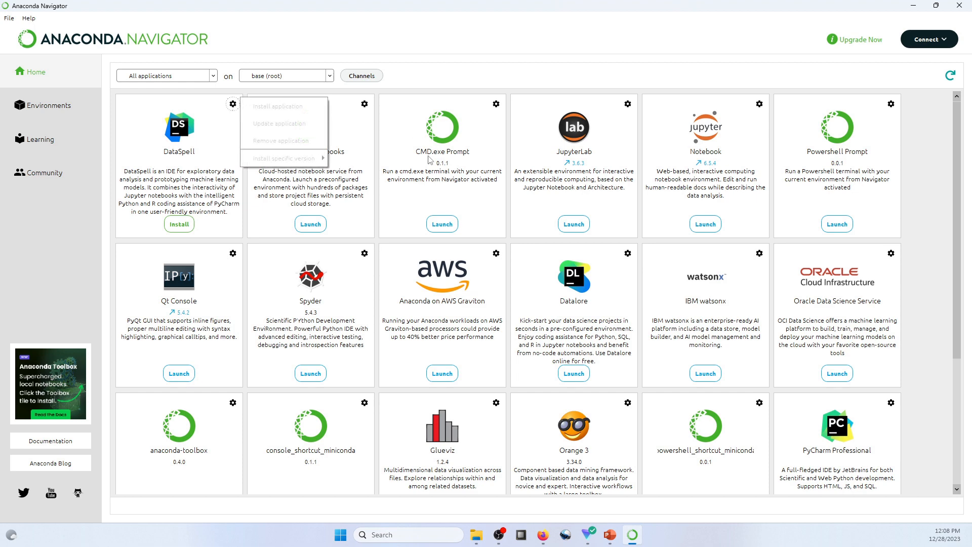
{"action": "left_click", "coordinate": [932, 324]}
{"action": "scroll", "coordinate": [932, 324], "scroll_direction": "down", "scroll_amount": 5}
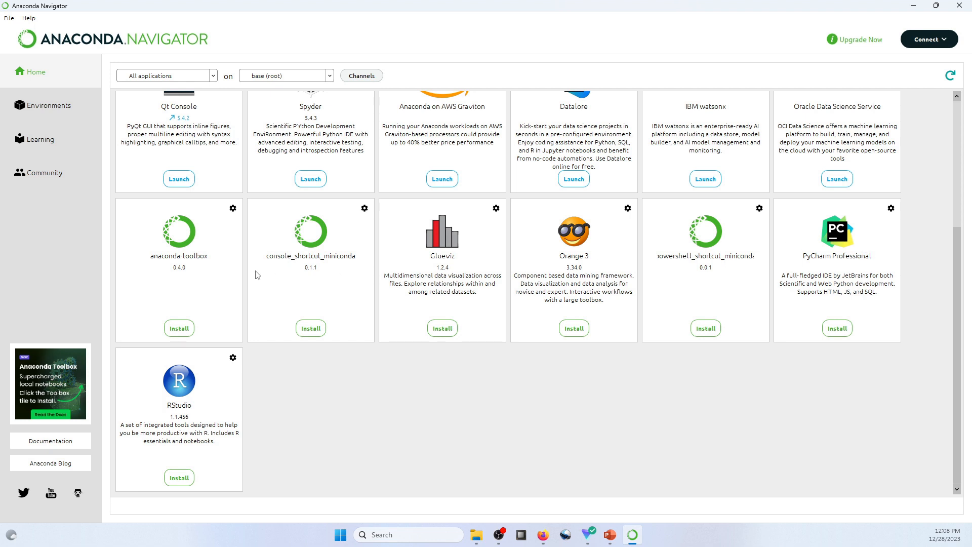
{"action": "left_click", "coordinate": [891, 209]}
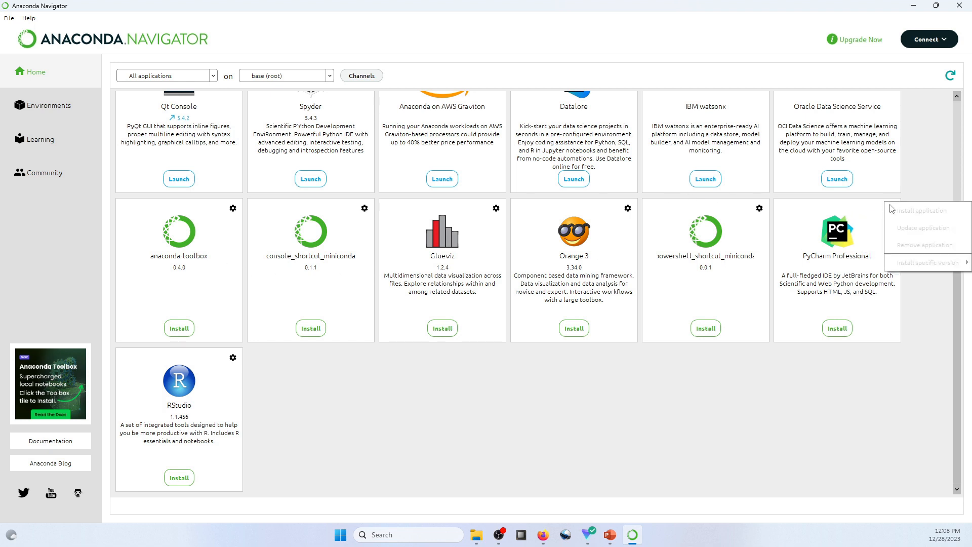
{"action": "left_click", "coordinate": [935, 330]}
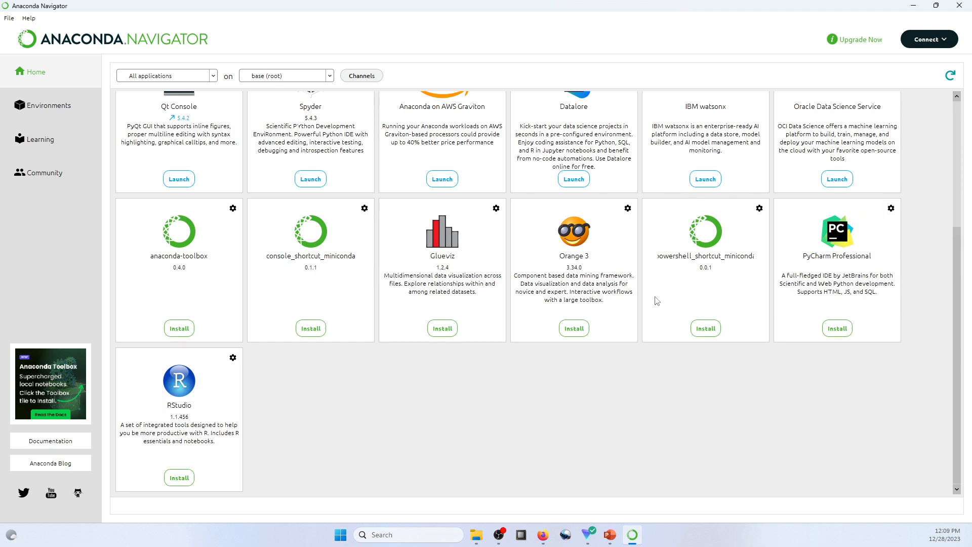
Switch to the PowerPoint slide about removing apps and highlight the path of Anaconda Navigator's applications folder
{"action": "scroll", "coordinate": [659, 296], "scroll_direction": "up", "scroll_amount": 4}
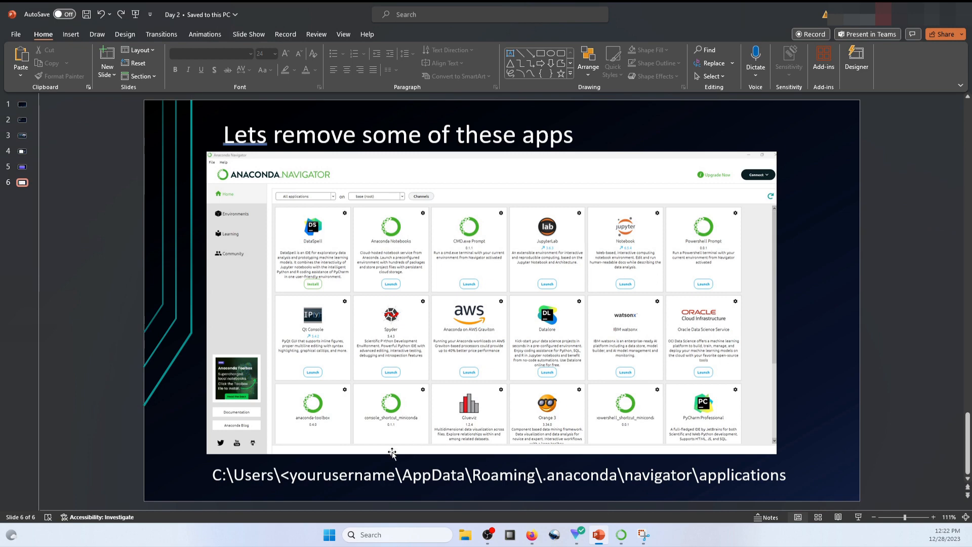
{"action": "left_click_drag", "start_coordinate": [215, 474], "coordinate": [742, 479]}
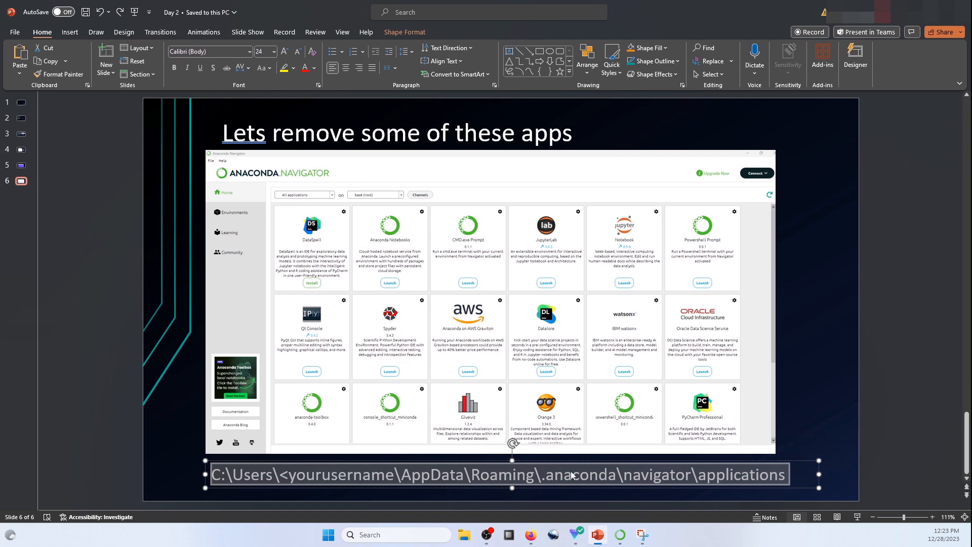
{"action": "left_click", "coordinate": [808, 411]}
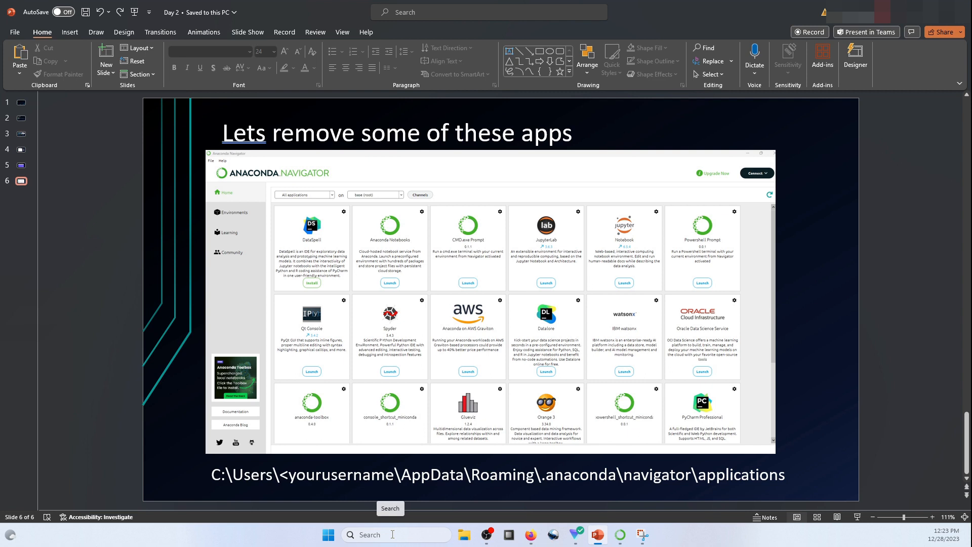
Open File Explorer and browse to the personal user folder inside Users on Local Disk (C:)
{"action": "left_click", "coordinate": [465, 535]}
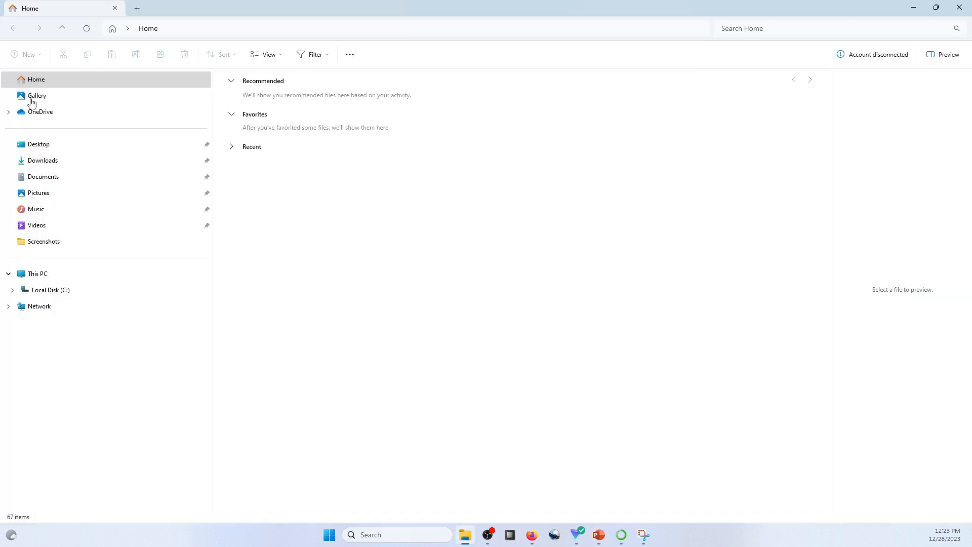
{"action": "left_click", "coordinate": [41, 294]}
{"action": "left_click", "coordinate": [239, 174]}
{"action": "double_click", "coordinate": [238, 172]}
{"action": "double_click", "coordinate": [241, 107]}
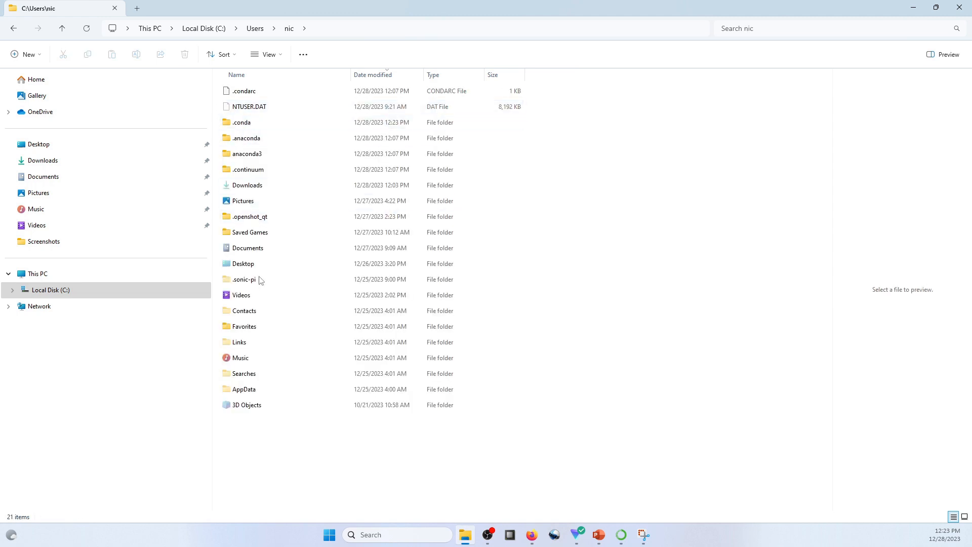
Check whether the Hidden items display option is enabled for the user folder
{"action": "left_click", "coordinate": [277, 55]}
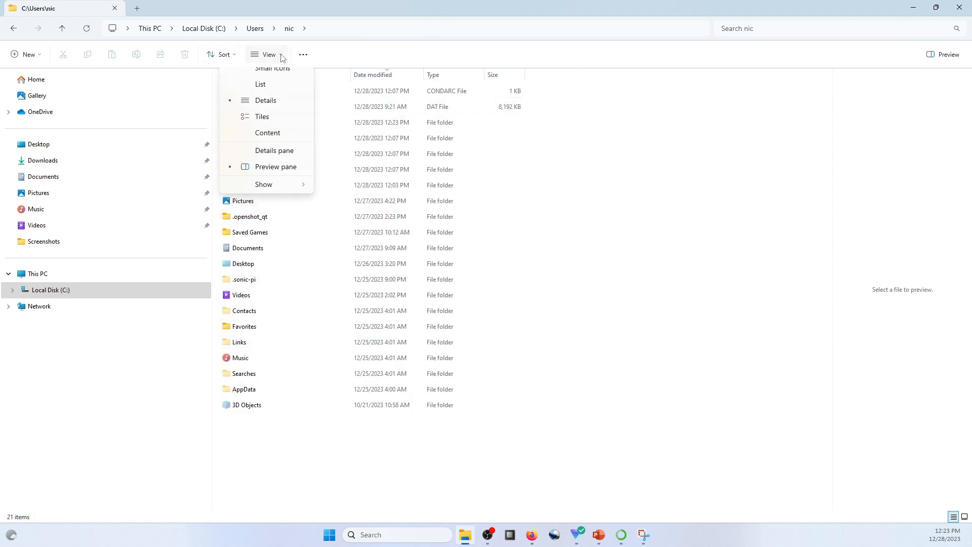
{"action": "mouse_move", "coordinate": [287, 245]}
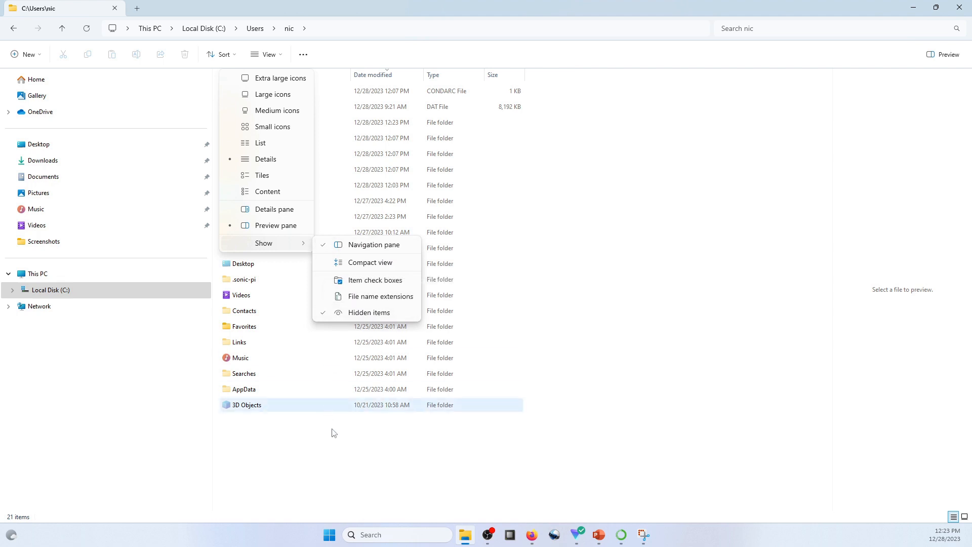
{"action": "left_click", "coordinate": [314, 424]}
{"action": "left_click", "coordinate": [262, 409]}
{"action": "double_click", "coordinate": [262, 409]}
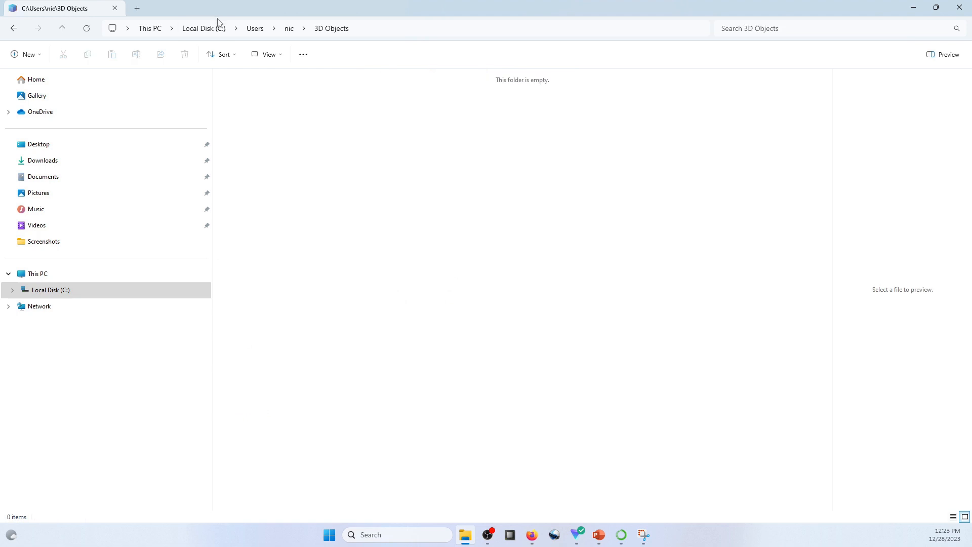
{"action": "left_click", "coordinate": [291, 29]}
Browse from the user folder to AppData\Roaming\.anaconda\navigator\applications
{"action": "double_click", "coordinate": [274, 388]}
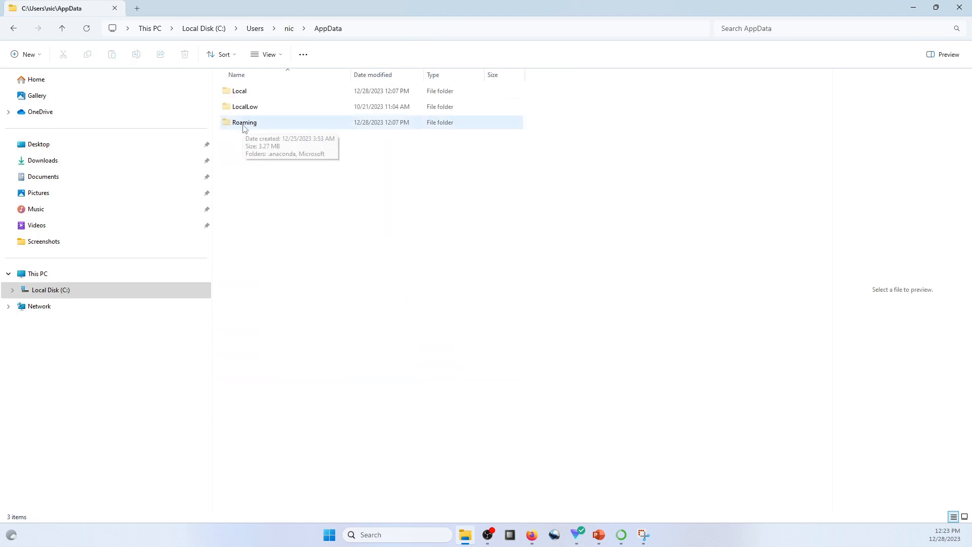
{"action": "double_click", "coordinate": [245, 126]}
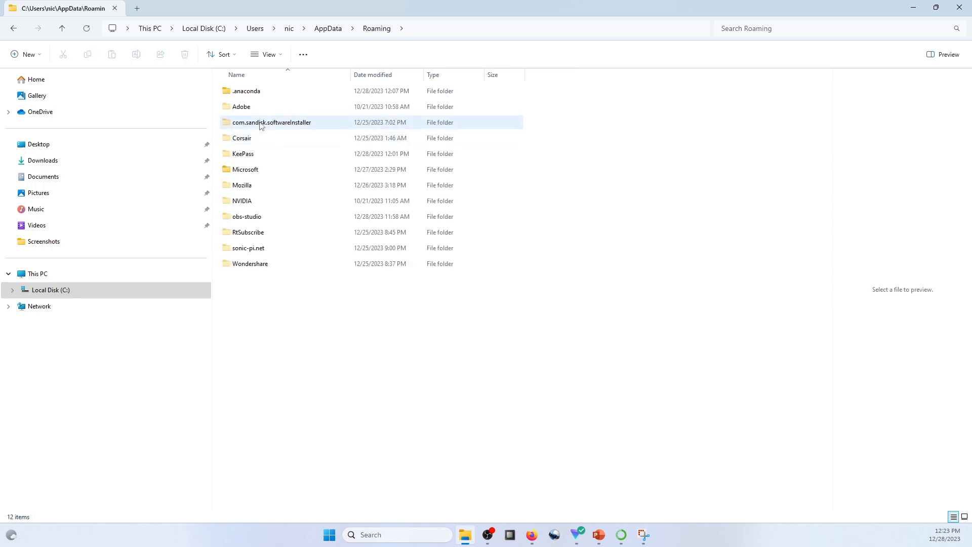
{"action": "double_click", "coordinate": [243, 93]}
{"action": "double_click", "coordinate": [244, 95]}
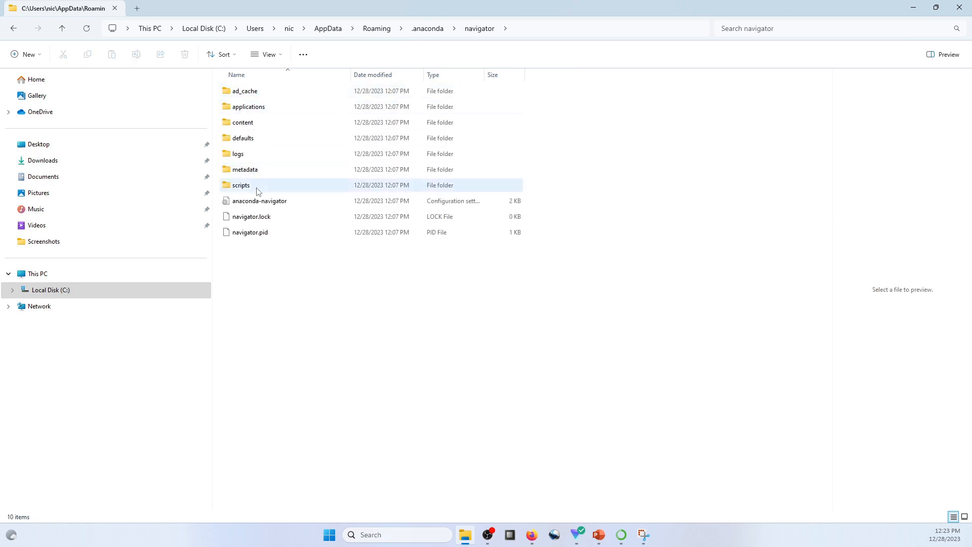
{"action": "double_click", "coordinate": [258, 108]}
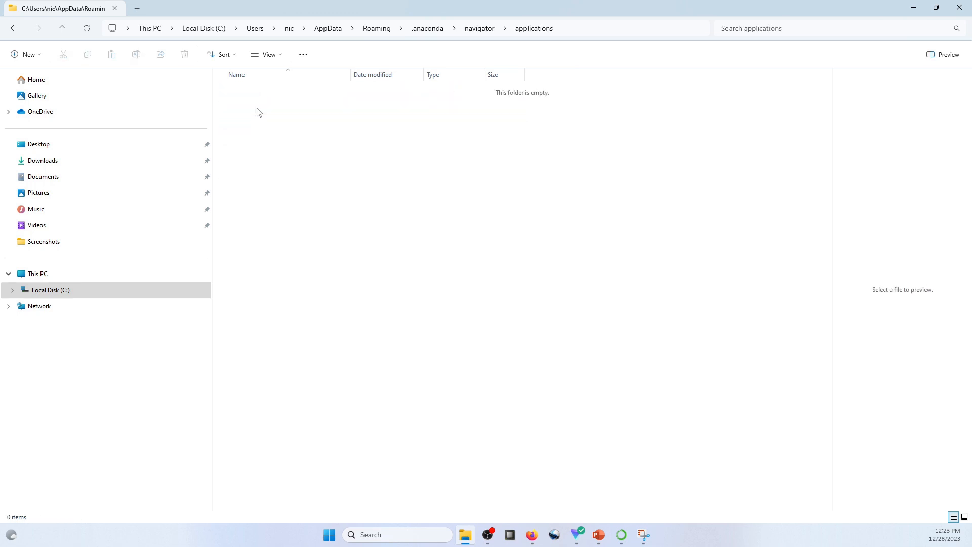
Display the full path of the applications folder and check it against the path on the PowerPoint slide
{"action": "left_click", "coordinate": [563, 30]}
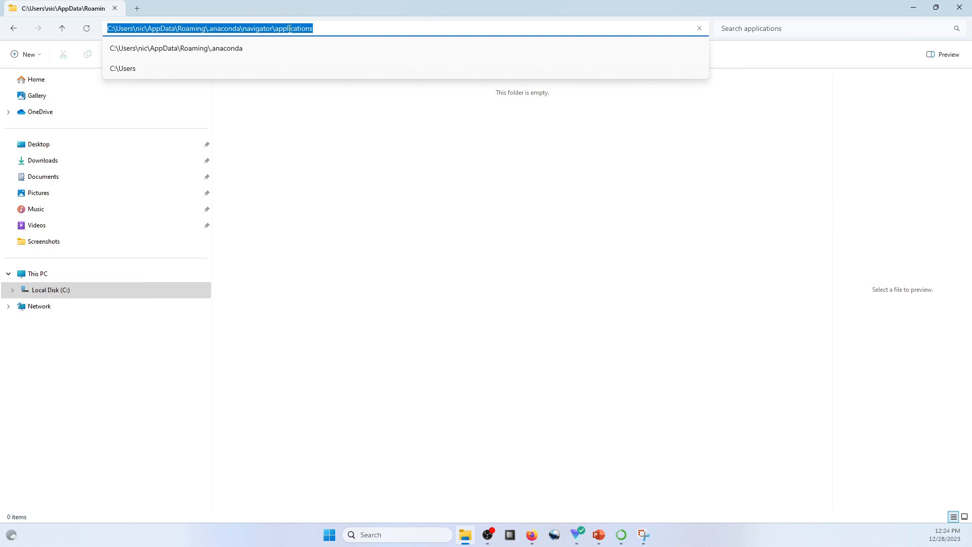
{"action": "left_click", "coordinate": [599, 535]}
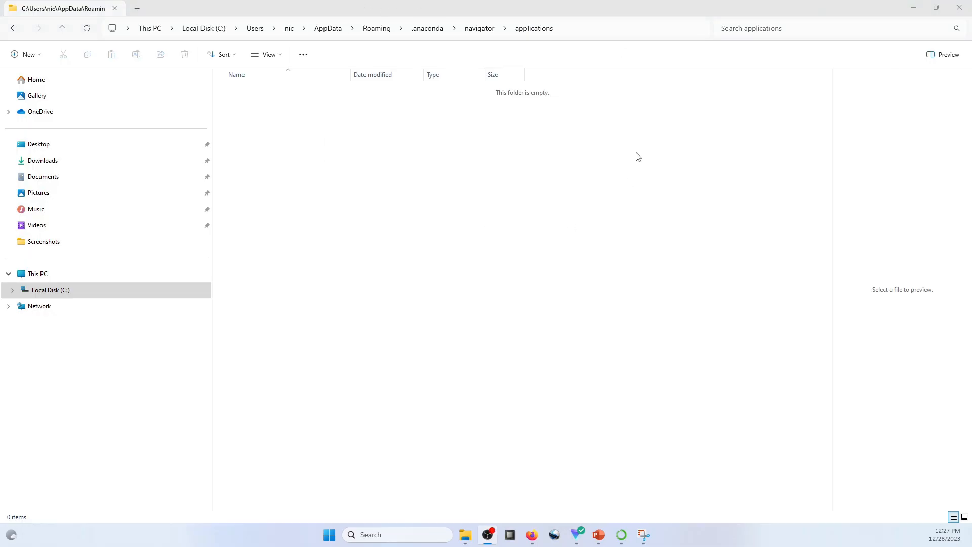
{"action": "left_click", "coordinate": [386, 159]}
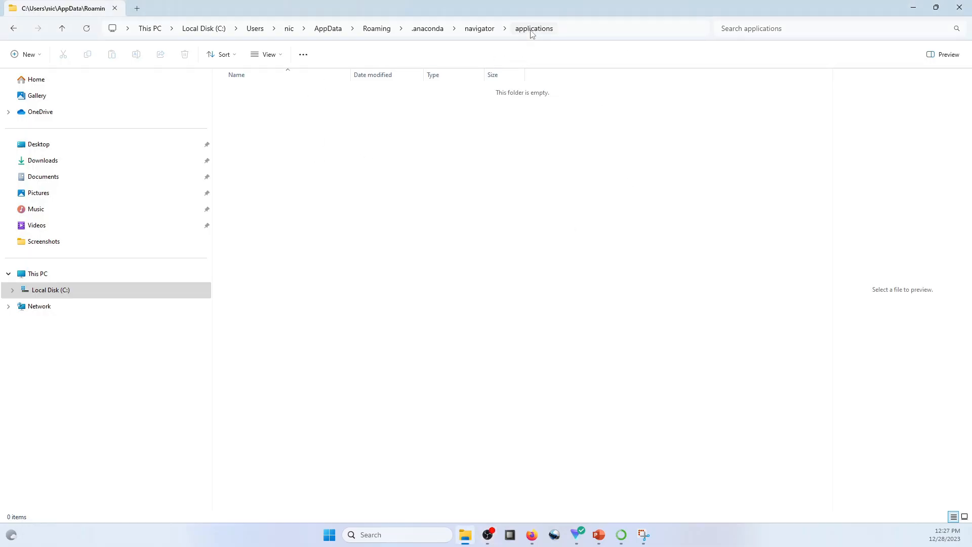
Create a text document with the default name in the applications folder and open it in Notepad
{"action": "right_click", "coordinate": [308, 123]}
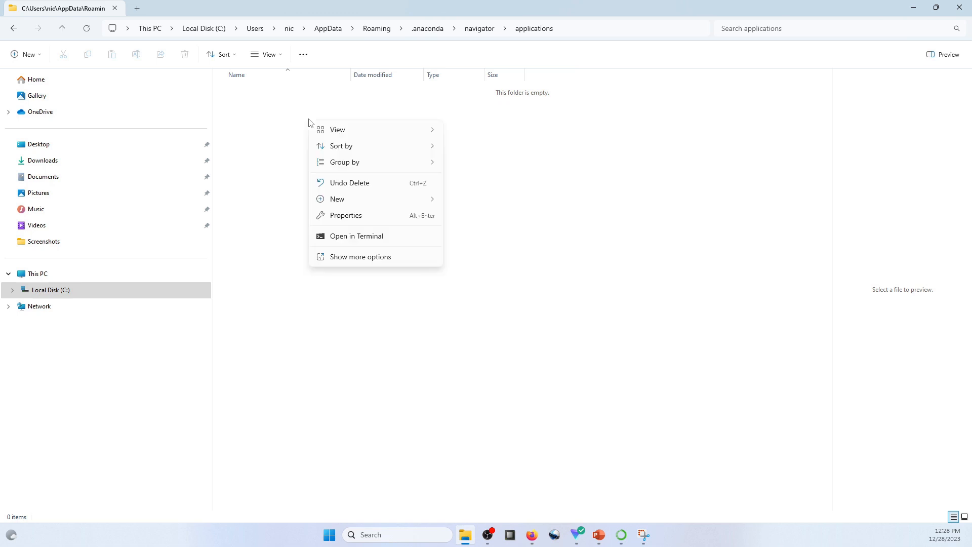
{"action": "mouse_move", "coordinate": [398, 203]}
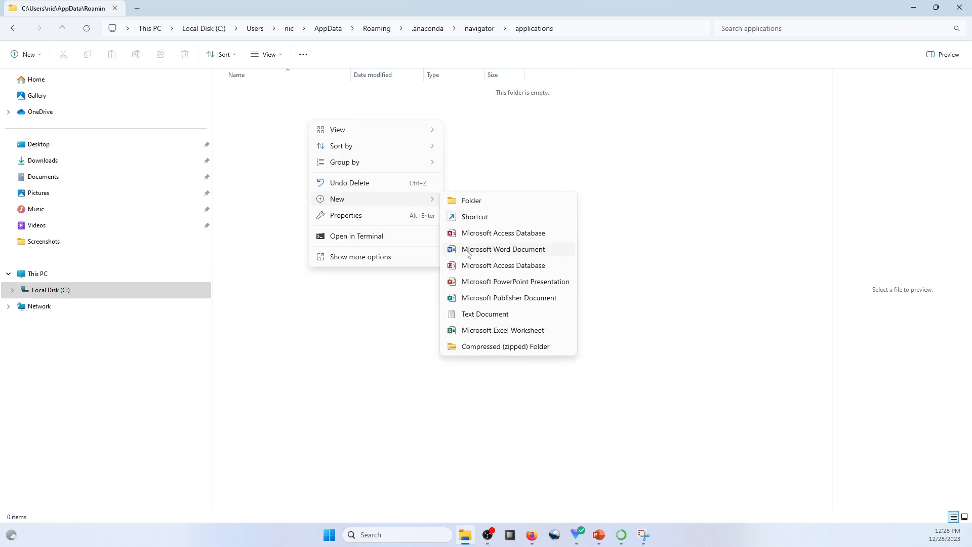
{"action": "left_click", "coordinate": [488, 316]}
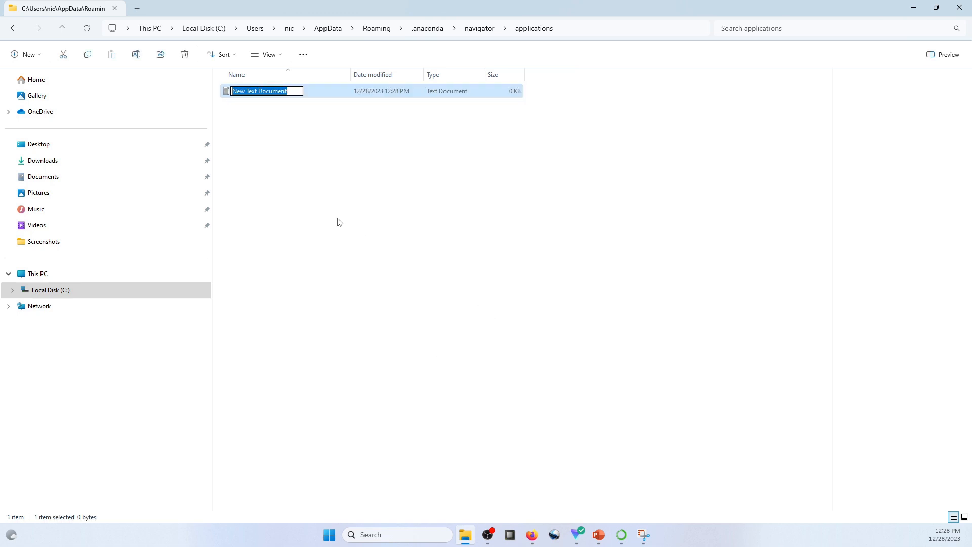
{"action": "left_click", "coordinate": [313, 119]}
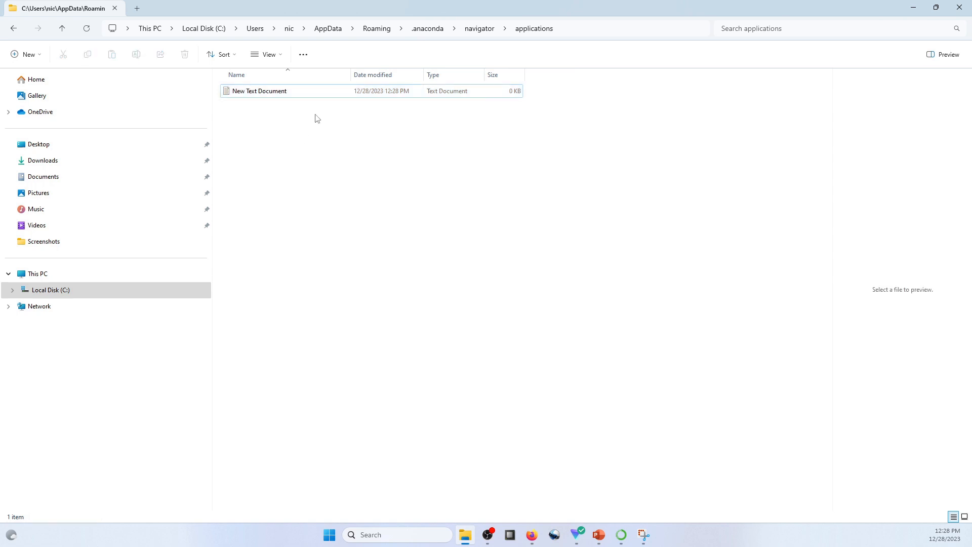
{"action": "left_click", "coordinate": [280, 93]}
{"action": "left_click", "coordinate": [279, 93]}
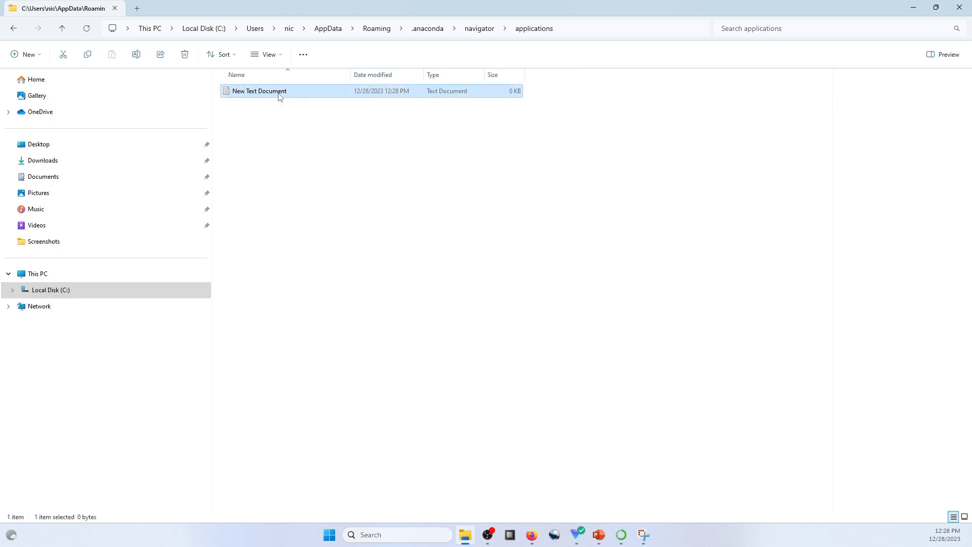
{"action": "key", "text": "Return"}
{"action": "double_click", "coordinate": [315, 91]}
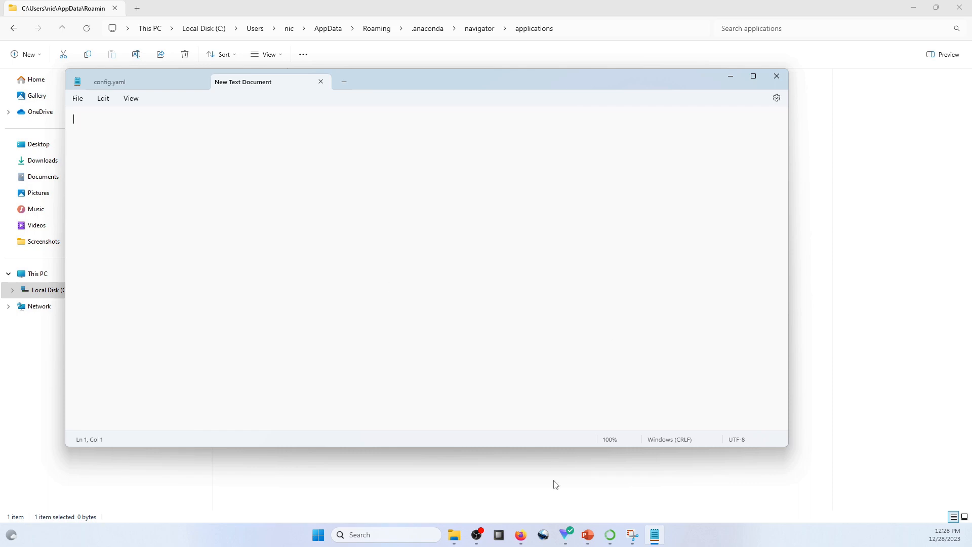
Look up DataSpell's name in Anaconda Navigator and write "dataspell:" followed by an indented "is_available: false" line in the Notepad document
{"action": "left_click", "coordinate": [611, 535]}
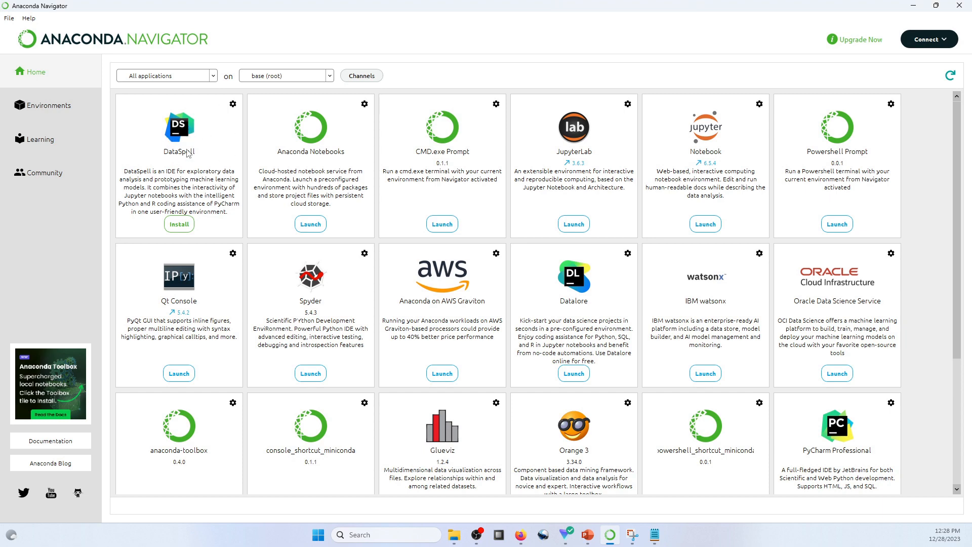
{"action": "left_click", "coordinate": [912, 6]}
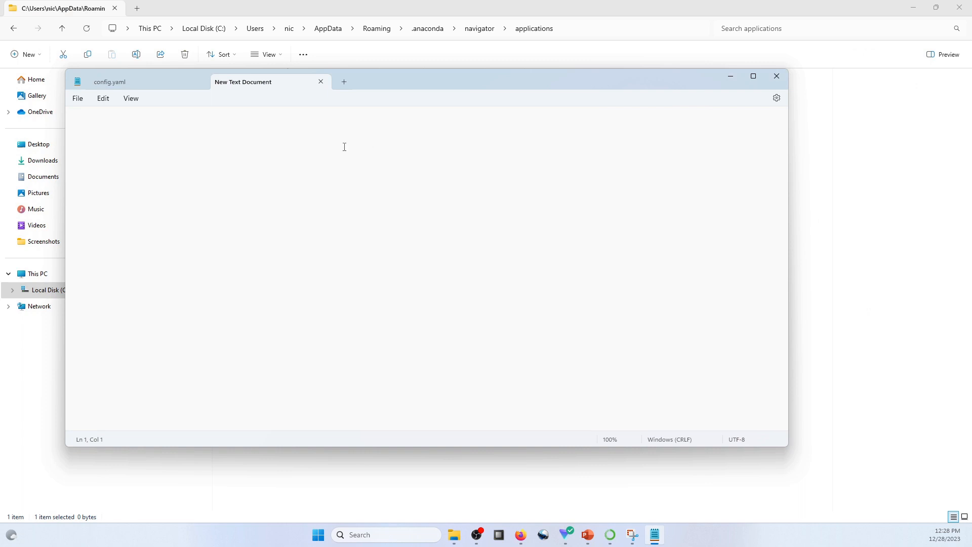
{"action": "type", "text": "dataspell:"}
{"action": "key", "text": "Return"}
{"action": "type", "text": "is availableTrue"}
{"action": "key", "text": "BackSpace"}
{"action": "key", "text": "BackSpace"}
{"action": "key", "text": "BackSpace"}
{"action": "key", "text": "BackSpace"}
{"action": "type", "text": "false"}
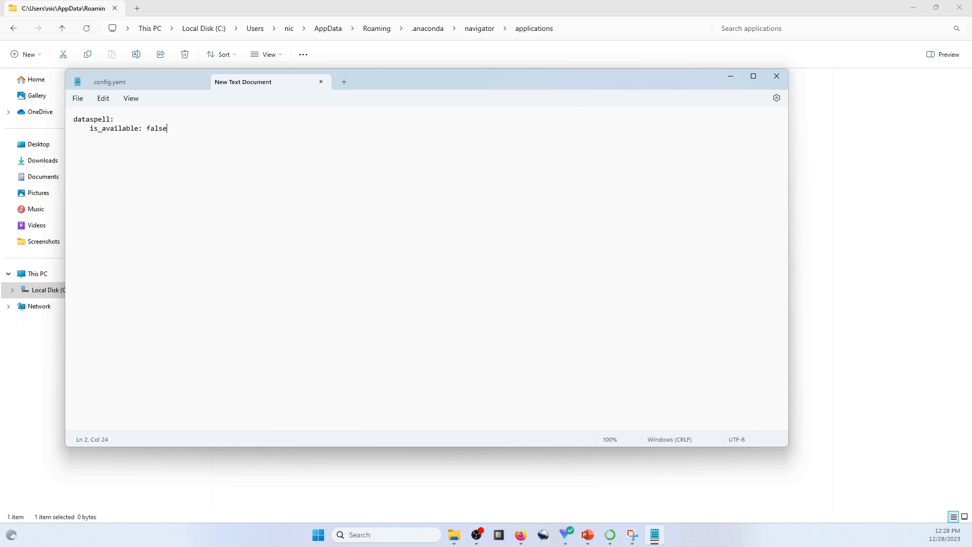
Save the document as config.yaml in the applications folder with the All files type and close Notepad
{"action": "left_click", "coordinate": [78, 98]}
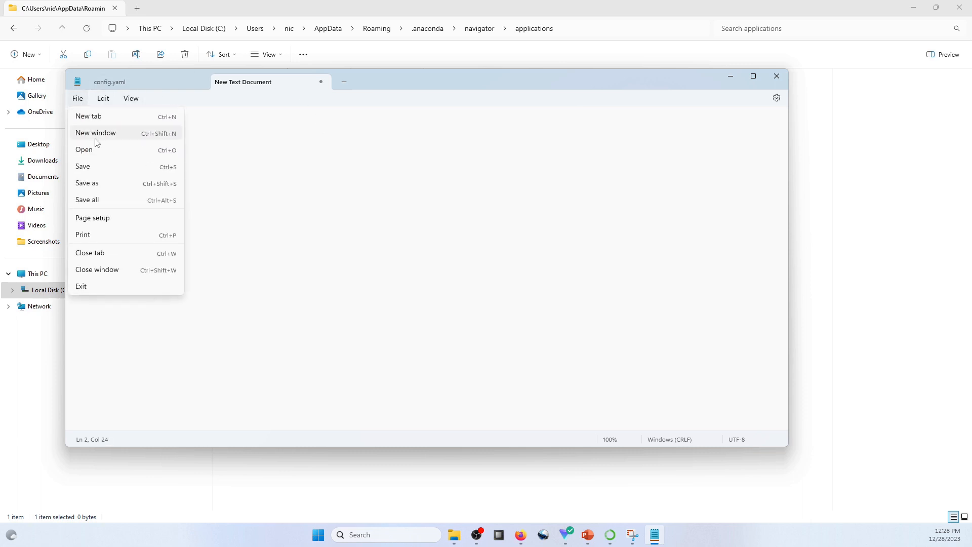
{"action": "left_click", "coordinate": [87, 184]}
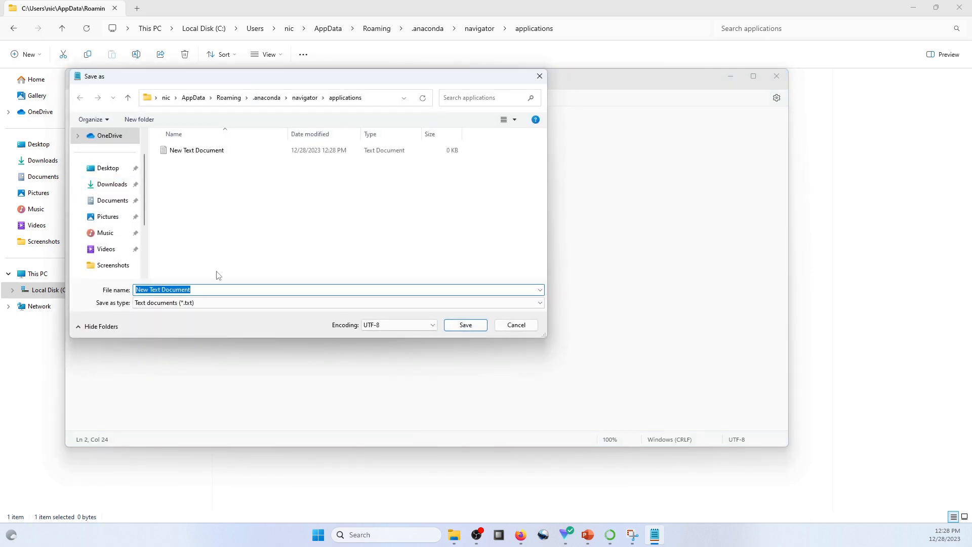
{"action": "type", "text": "c"}
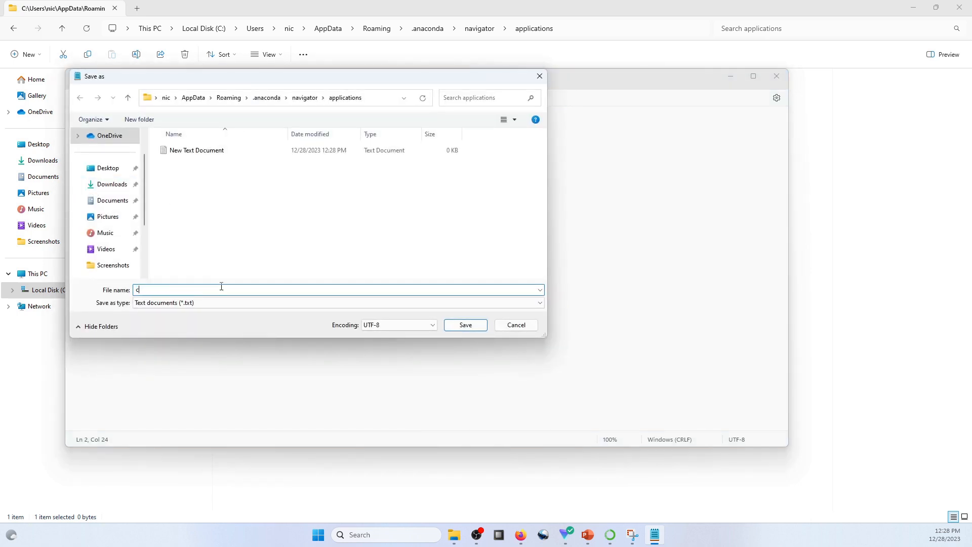
{"action": "type", "text": "onfig.yam"}
{"action": "left_click", "coordinate": [208, 302]}
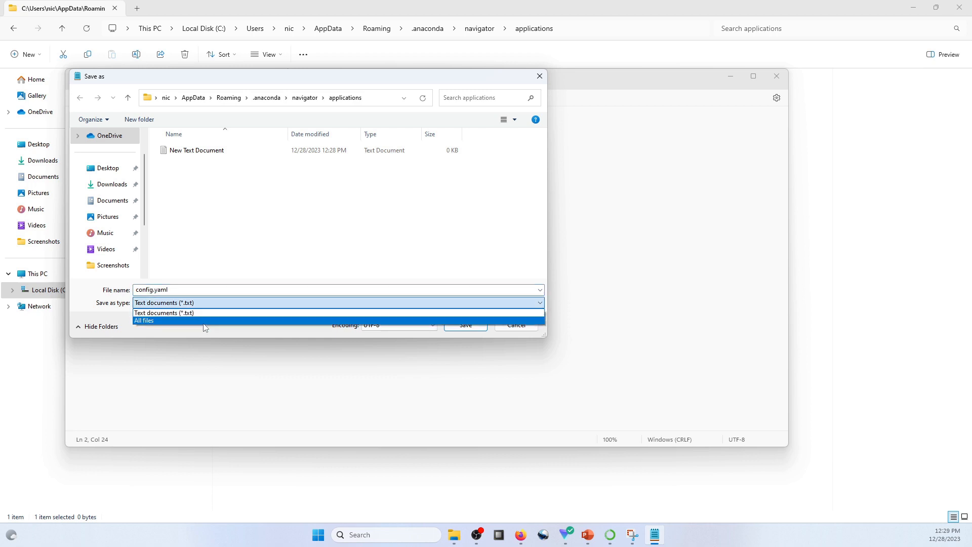
{"action": "left_click", "coordinate": [206, 316]}
{"action": "left_click", "coordinate": [466, 326]}
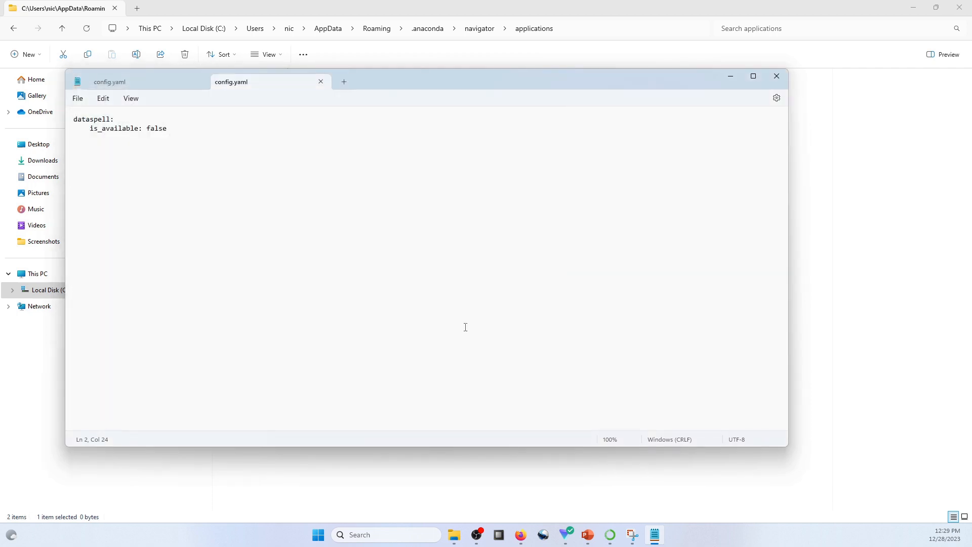
{"action": "left_click", "coordinate": [777, 76]}
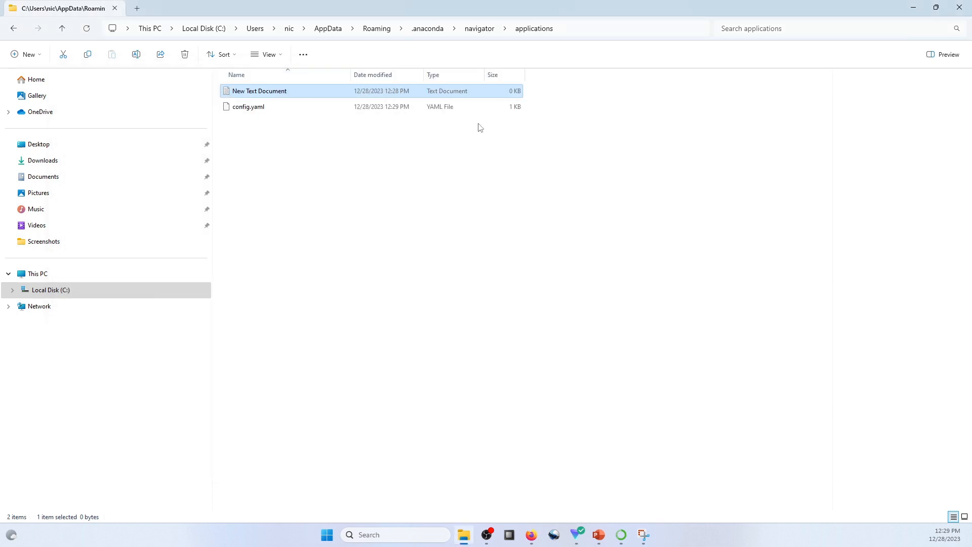
Delete the empty New Text Document from the applications folder
{"action": "right_click", "coordinate": [314, 89]}
{"action": "left_click", "coordinate": [406, 101]}
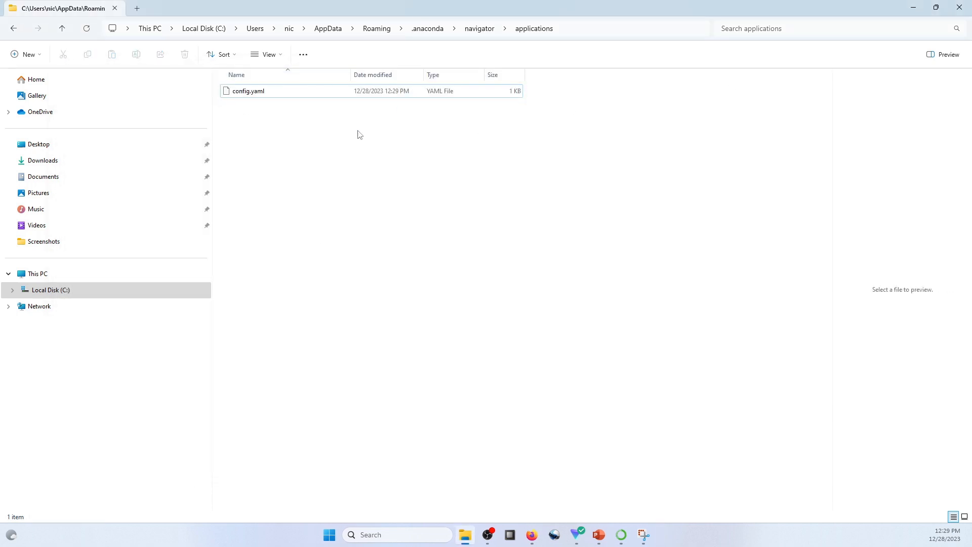
{"action": "left_click", "coordinate": [295, 93]}
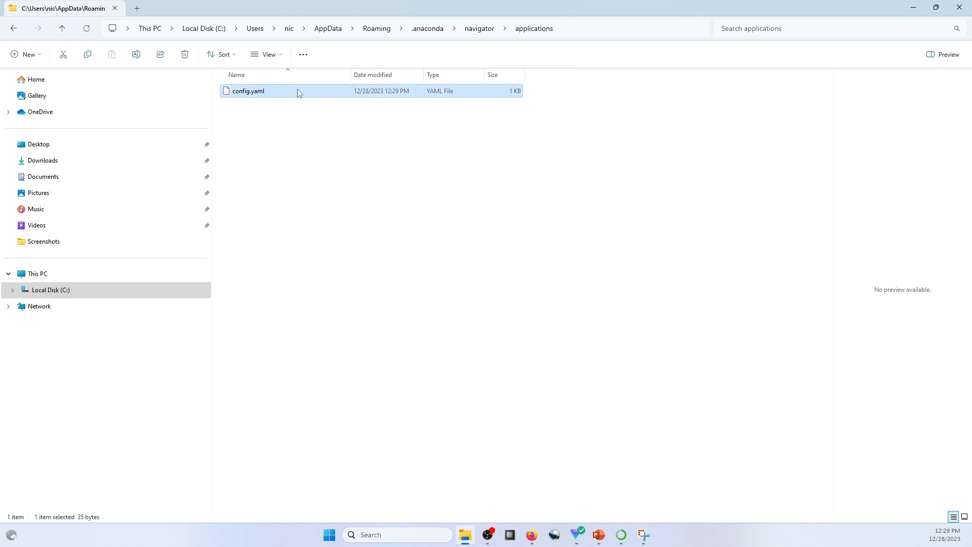
{"action": "left_click", "coordinate": [302, 126]}
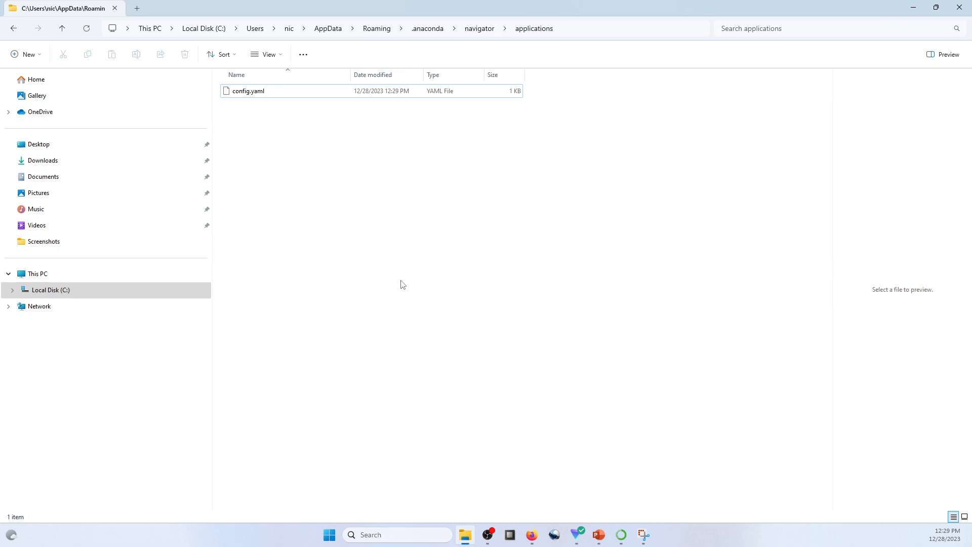
Close File Explorer and switch to Anaconda Navigator's Home page
{"action": "left_click", "coordinate": [959, 9]}
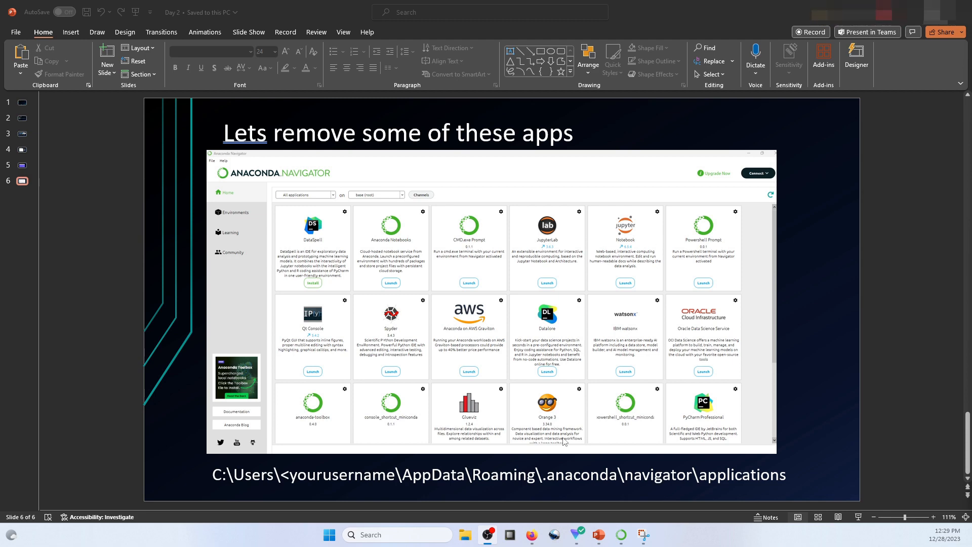
{"action": "left_click", "coordinate": [621, 534]}
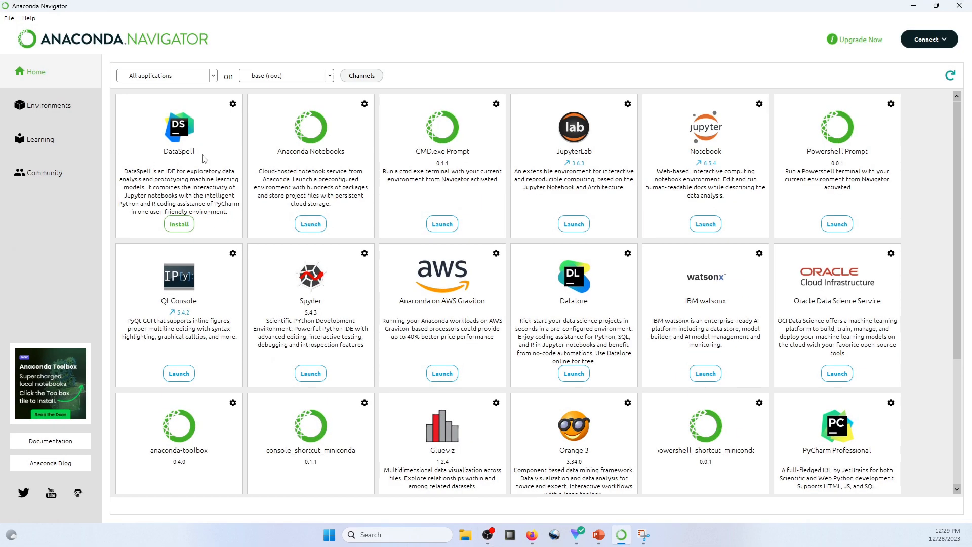
Leave the Home page for Environments and return to it to check whether DataSpell is hidden
{"action": "left_click", "coordinate": [35, 107]}
{"action": "left_click", "coordinate": [37, 77]}
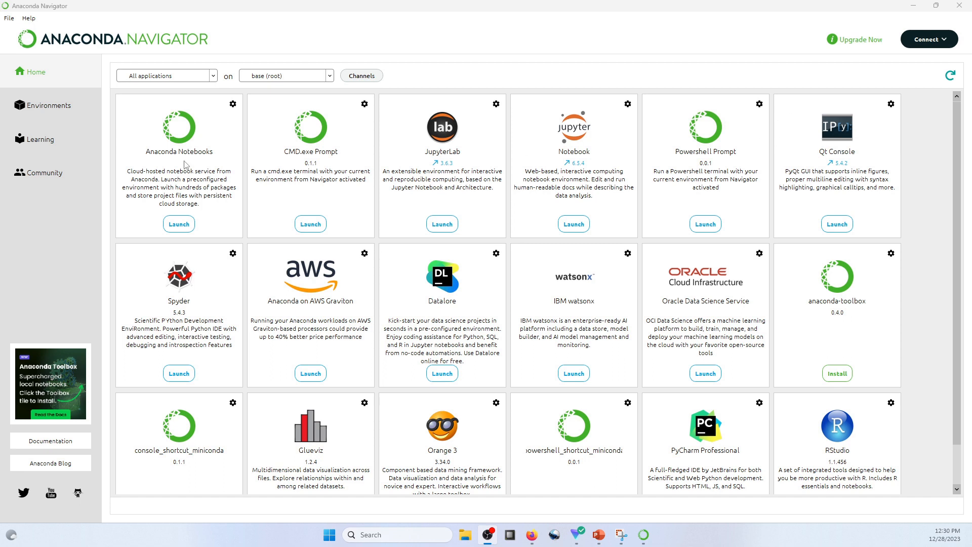
Check the "is_available: false" entries for the unwanted applications in config.yaml, save the file and close Notepad
{"action": "left_click", "coordinate": [462, 536]}
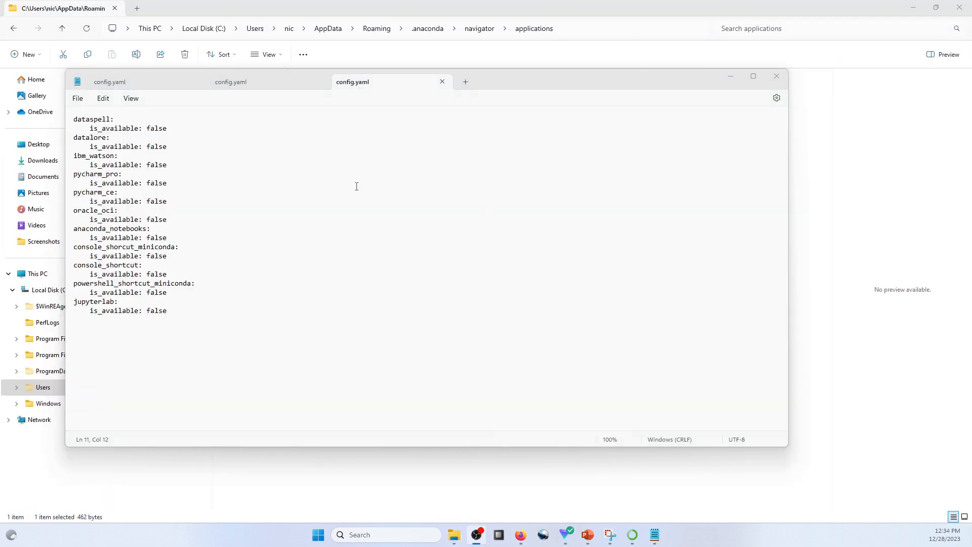
{"action": "left_click", "coordinate": [255, 162]}
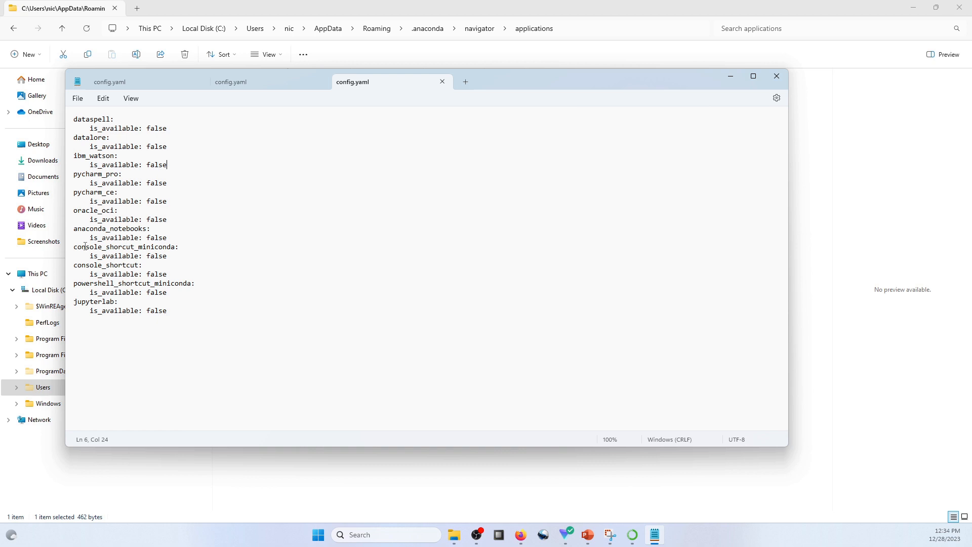
{"action": "left_click", "coordinate": [179, 311]}
{"action": "left_click", "coordinate": [77, 98]}
{"action": "left_click", "coordinate": [85, 163]}
{"action": "left_click", "coordinate": [776, 75]}
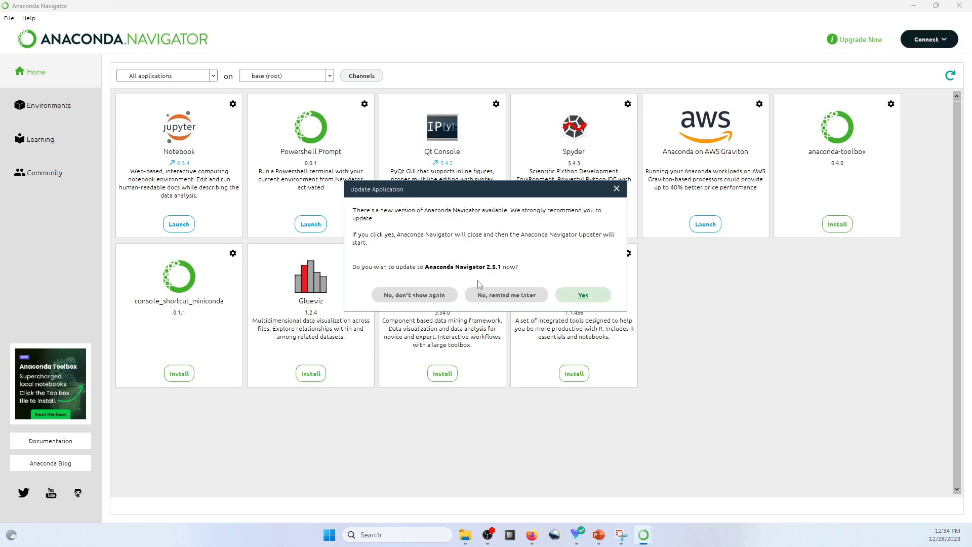
Postpone the Anaconda Navigator 2.5.1 update with a later reminder and show only installed applications on the Home page
{"action": "left_click", "coordinate": [489, 298]}
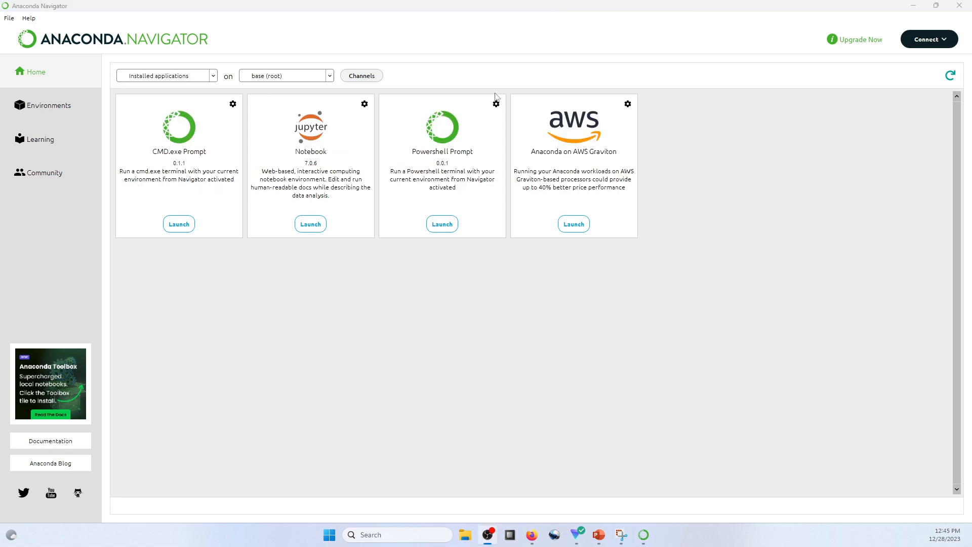
{"action": "left_click", "coordinate": [213, 77]}
{"action": "left_click", "coordinate": [187, 111]}
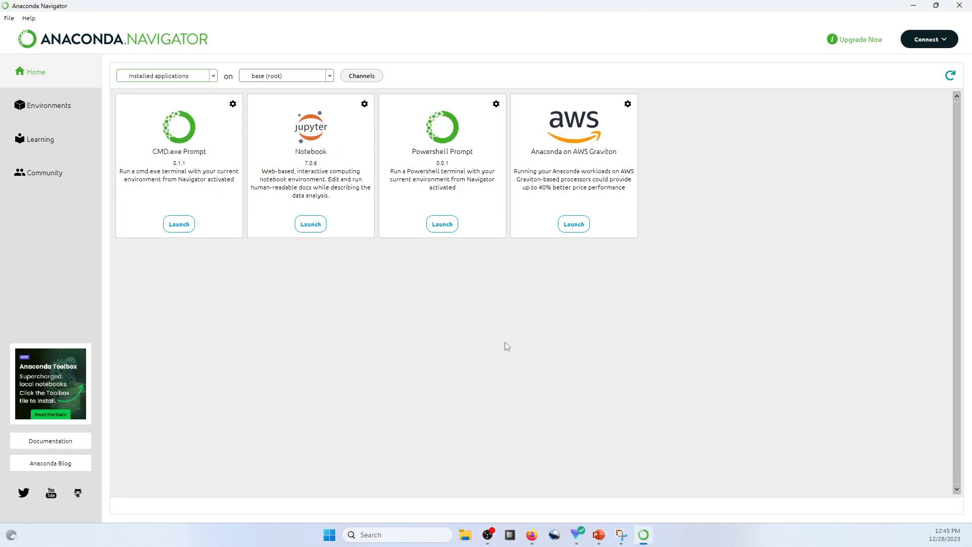
Run "conda update conda" in Anaconda Prompt and close the prompt
{"action": "left_click", "coordinate": [329, 535]}
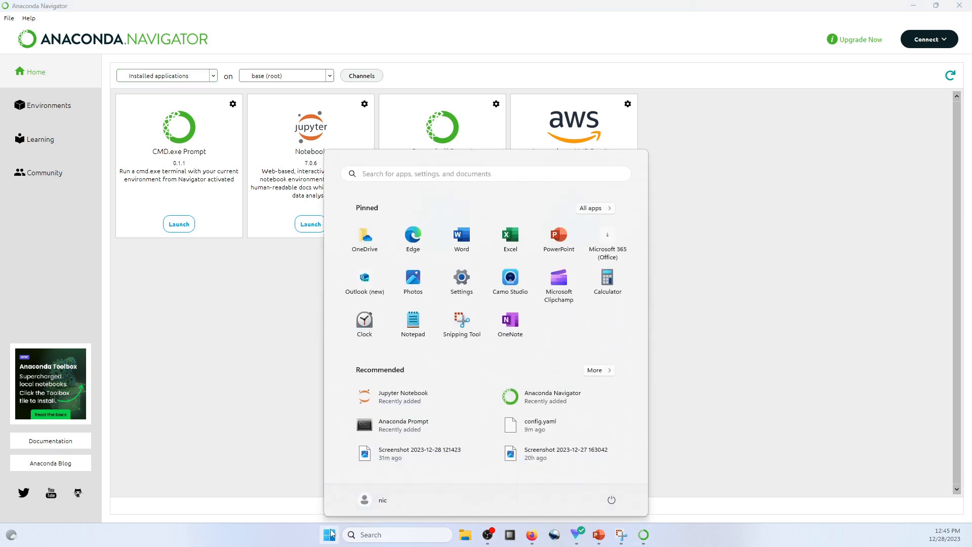
{"action": "left_click", "coordinate": [387, 430]}
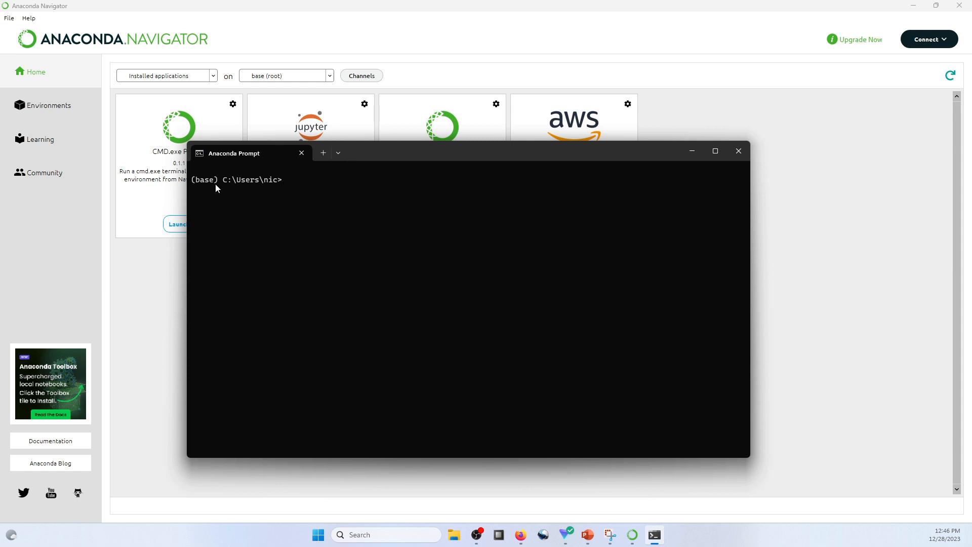
{"action": "type", "text": "conda update conda"}
{"action": "key", "text": "Return"}
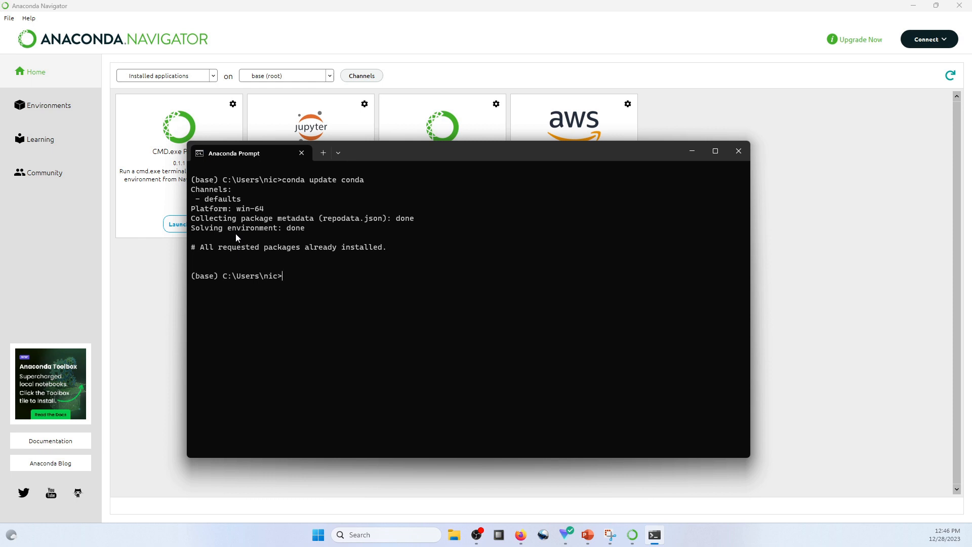
{"action": "left_click", "coordinate": [739, 151]}
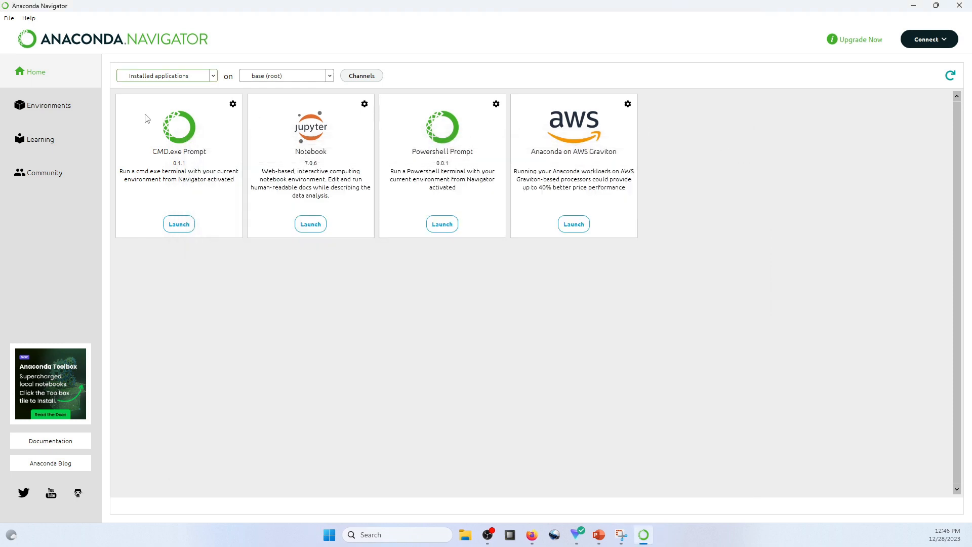
View the updatable packages of the base (root) environment and return the package list to Installed
{"action": "left_click", "coordinate": [74, 117]}
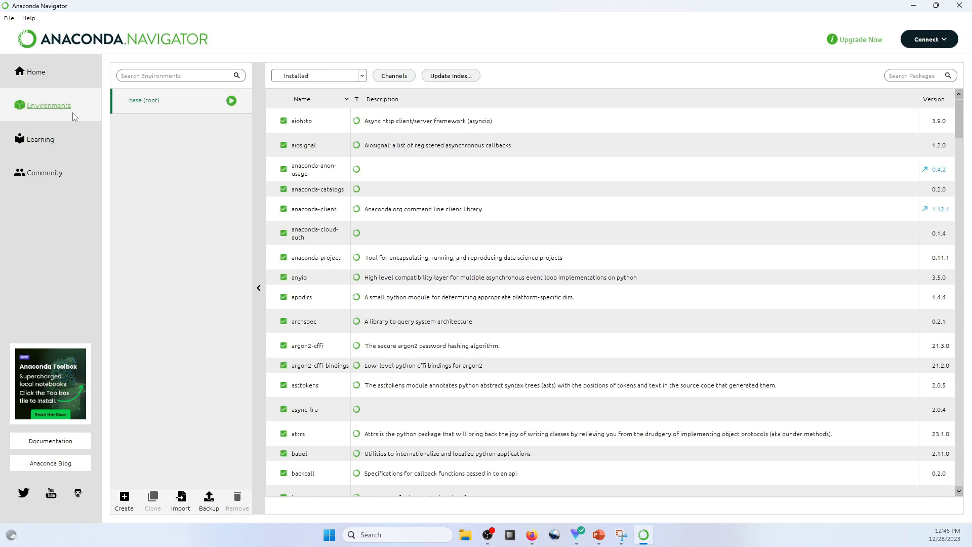
{"action": "left_click", "coordinate": [361, 76]}
{"action": "left_click", "coordinate": [338, 125]}
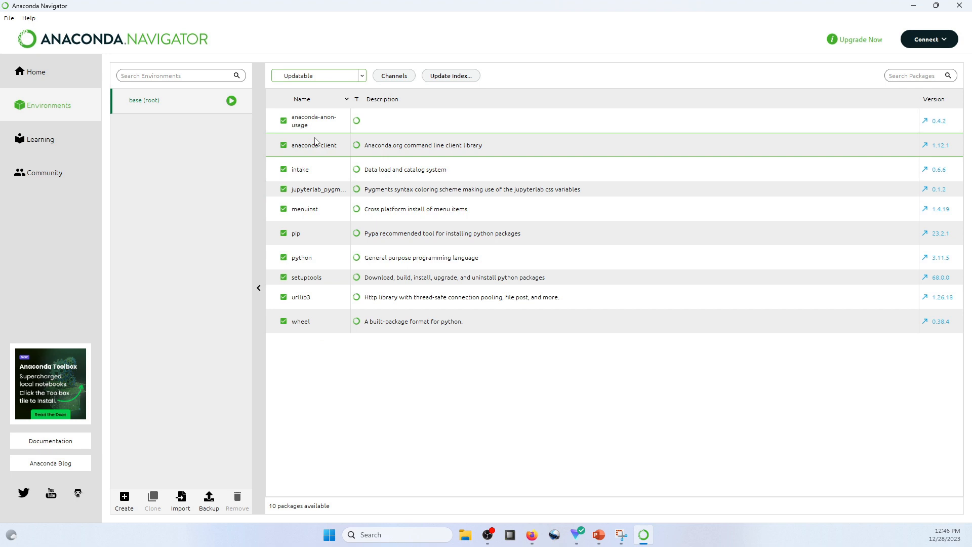
{"action": "left_click", "coordinate": [362, 76]}
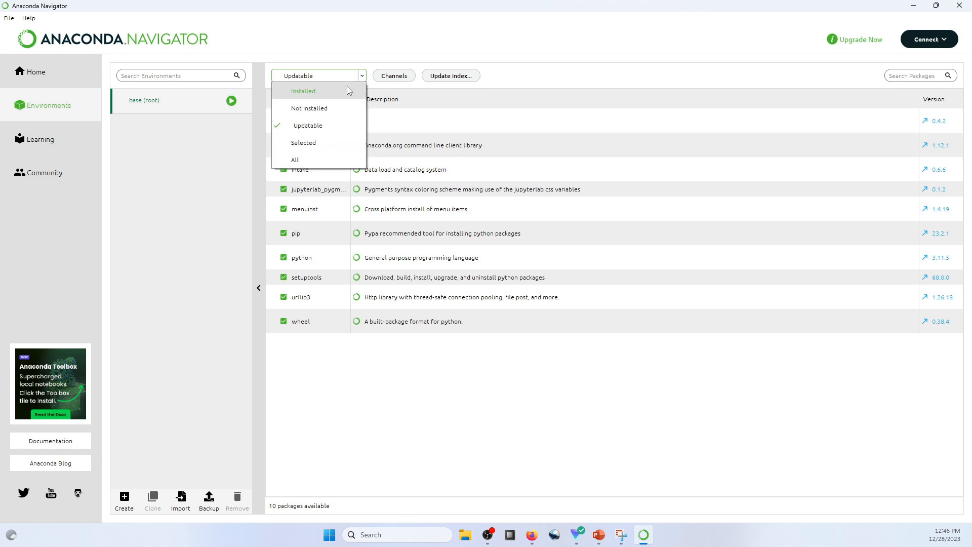
{"action": "left_click", "coordinate": [332, 91]}
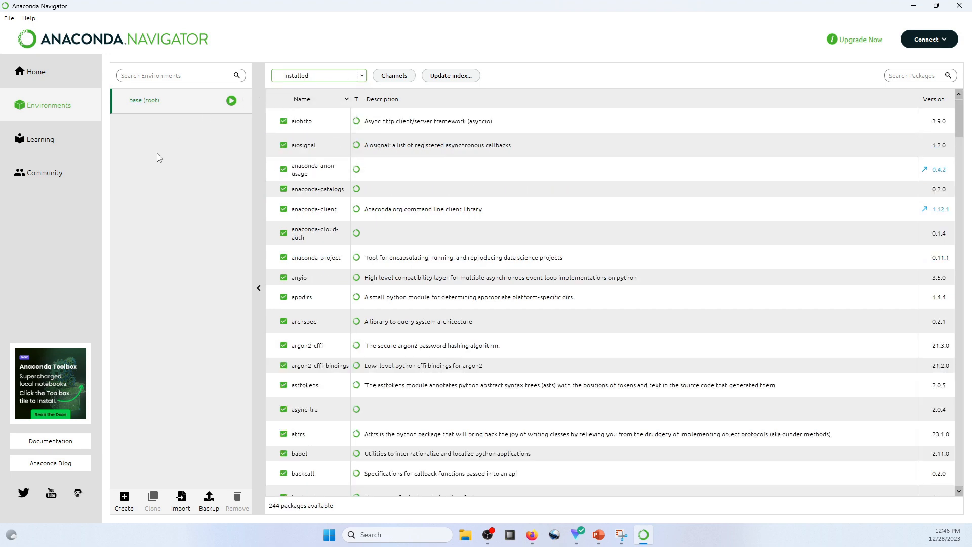
Start a new environment named Test and look through the available Python versions
{"action": "left_click", "coordinate": [124, 499]}
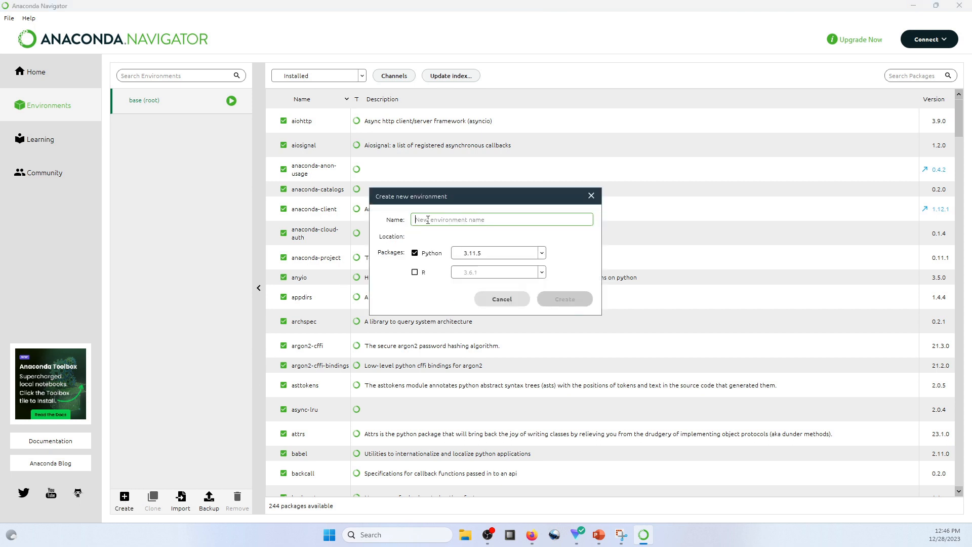
{"action": "type", "text": "Test"}
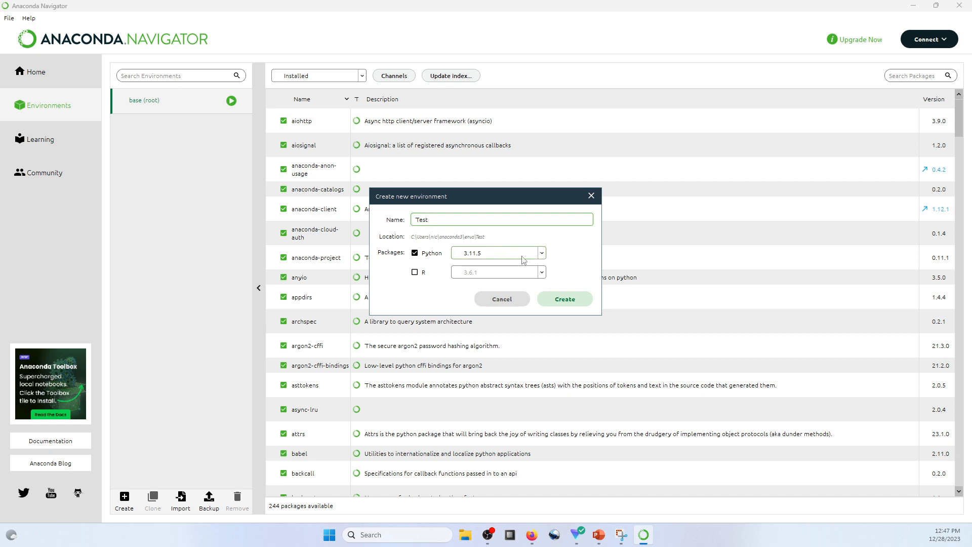
{"action": "left_click", "coordinate": [542, 254]}
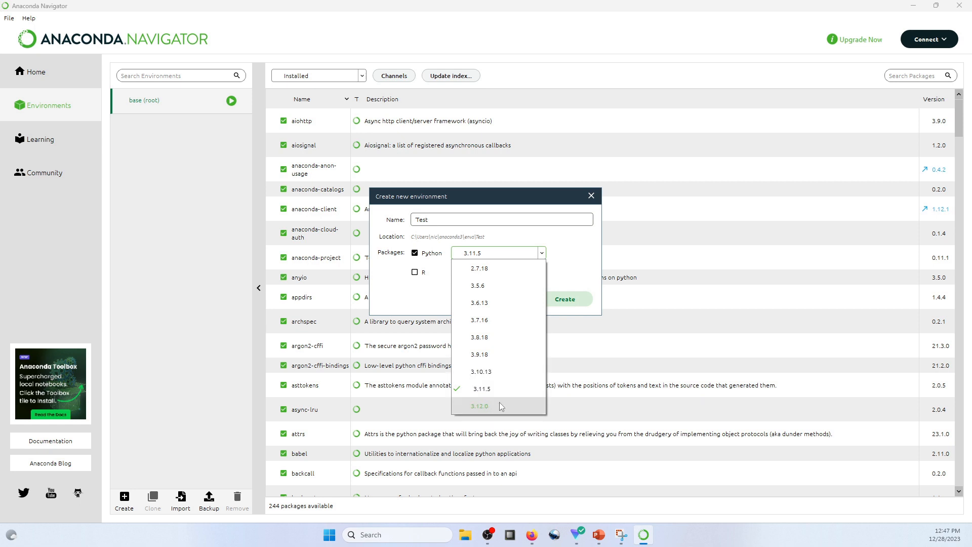
{"action": "left_click", "coordinate": [583, 261]}
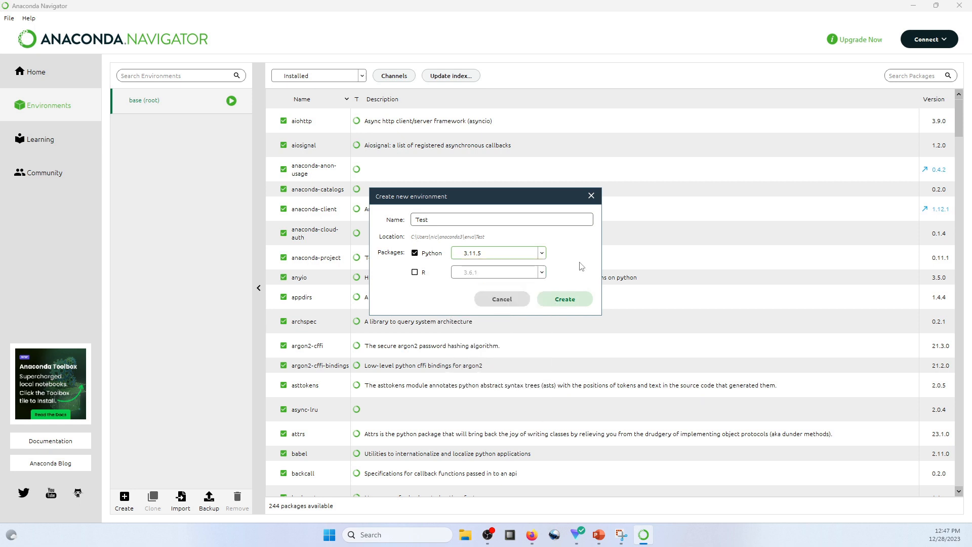
Switch to Firefox, search for "yfinance" and open its PyPI project page
{"action": "left_click", "coordinate": [532, 535]}
{"action": "type", "text": "yfinanc"}
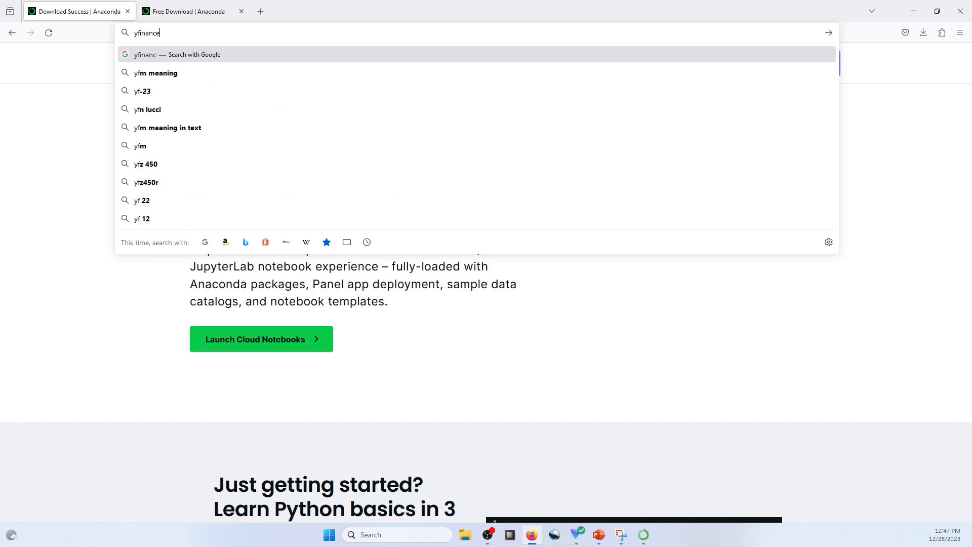
{"action": "type", "text": "e"}
{"action": "key", "text": "Return"}
{"action": "left_click", "coordinate": [135, 171]}
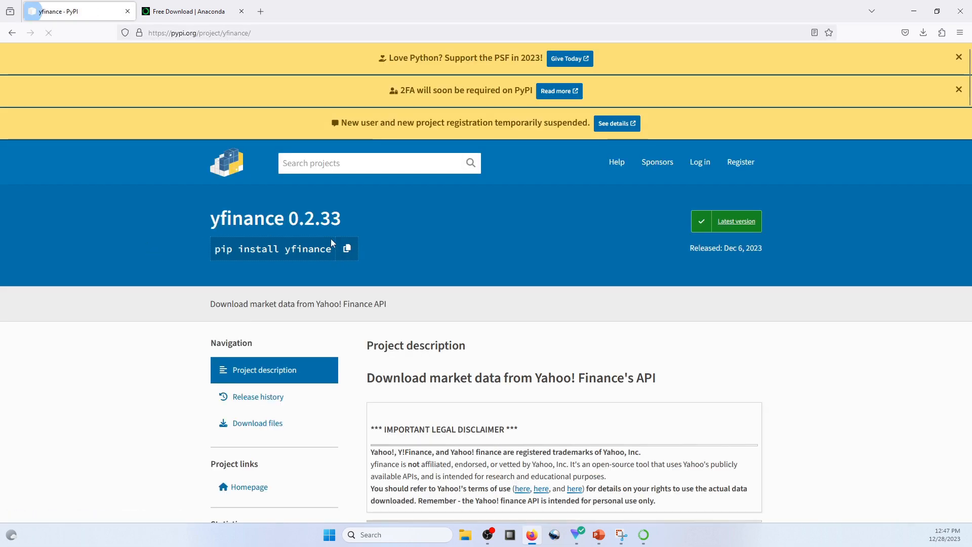
Examine the yfinance project description and the Python versions listed under Programming Language
{"action": "scroll", "coordinate": [460, 287], "scroll_direction": "down", "scroll_amount": 2}
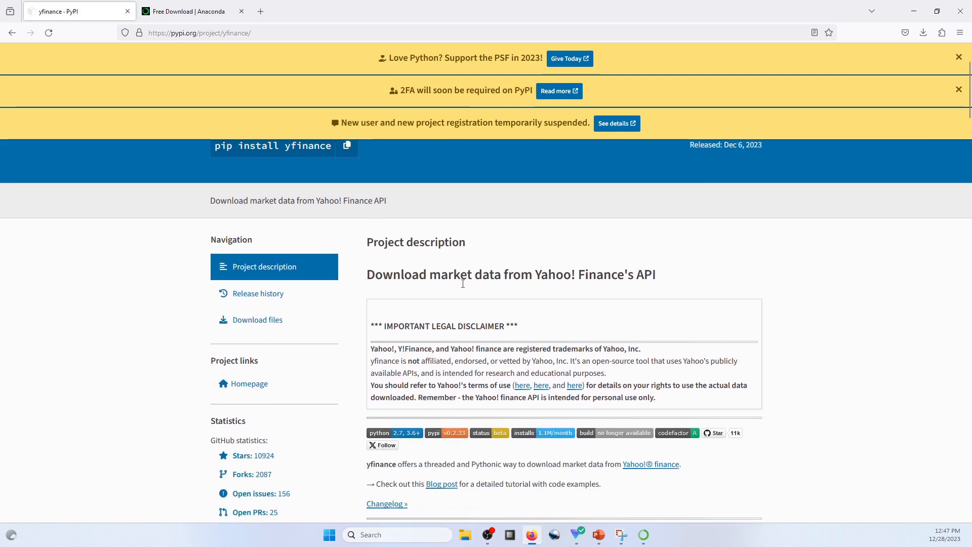
{"action": "left_click_drag", "start_coordinate": [677, 279], "coordinate": [536, 274]}
{"action": "left_click", "coordinate": [174, 293]}
{"action": "scroll", "coordinate": [171, 297], "scroll_direction": "down", "scroll_amount": 6}
{"action": "scroll", "coordinate": [171, 297], "scroll_direction": "down", "scroll_amount": 6}
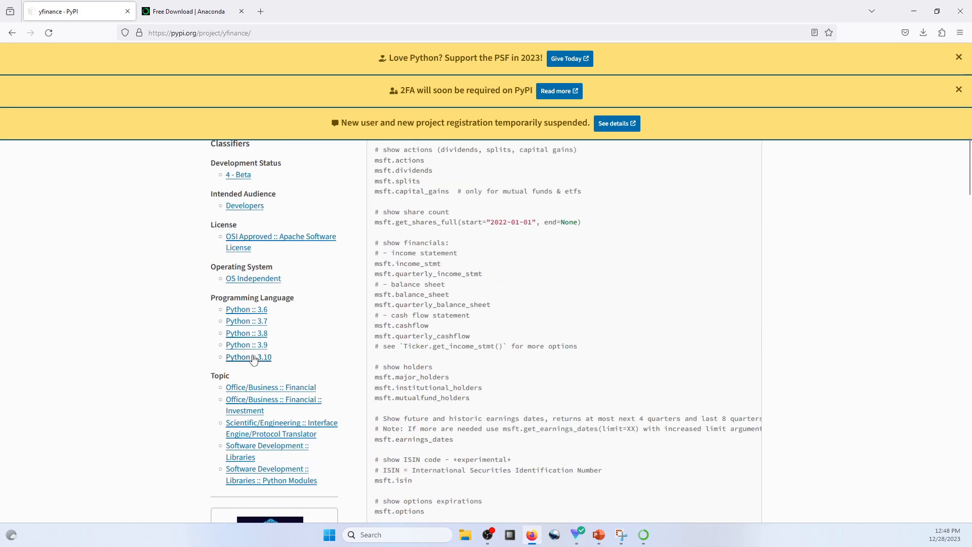
{"action": "left_click_drag", "start_coordinate": [291, 360], "coordinate": [222, 361]}
{"action": "left_click", "coordinate": [162, 339]}
{"action": "scroll", "coordinate": [162, 339], "scroll_direction": "down", "scroll_amount": 5}
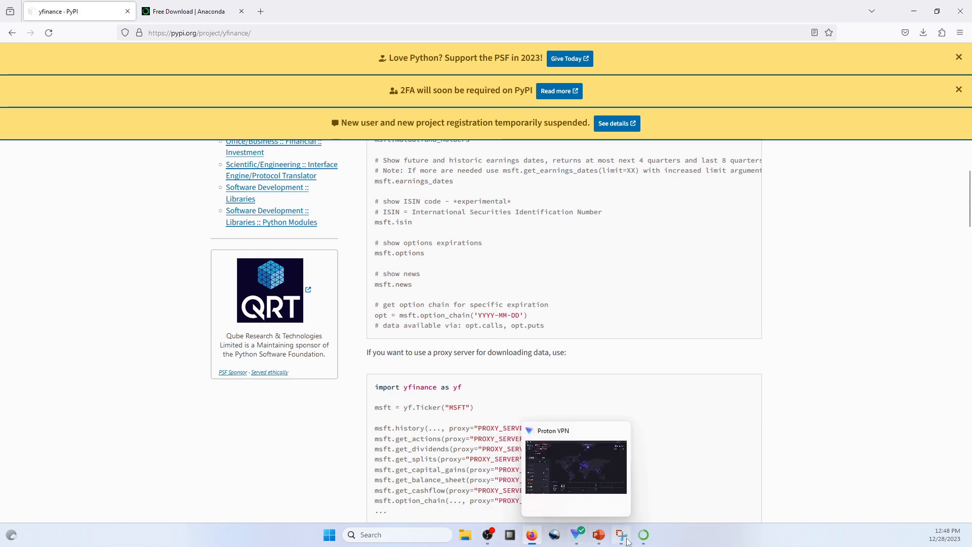
Return to Anaconda Navigator, set the Test environment's Python version to 3.10.13 and create it
{"action": "left_click", "coordinate": [644, 535]}
{"action": "left_click", "coordinate": [541, 255]}
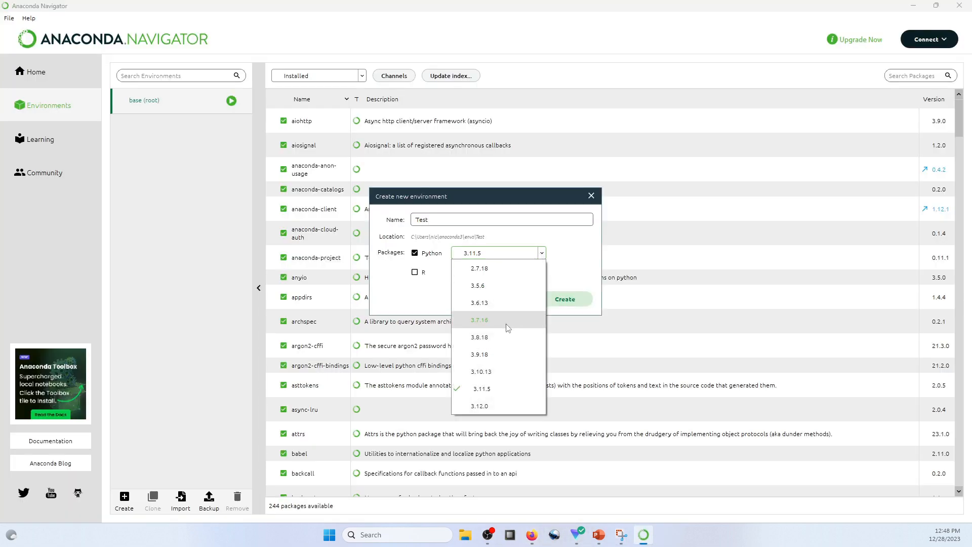
{"action": "left_click", "coordinate": [501, 374]}
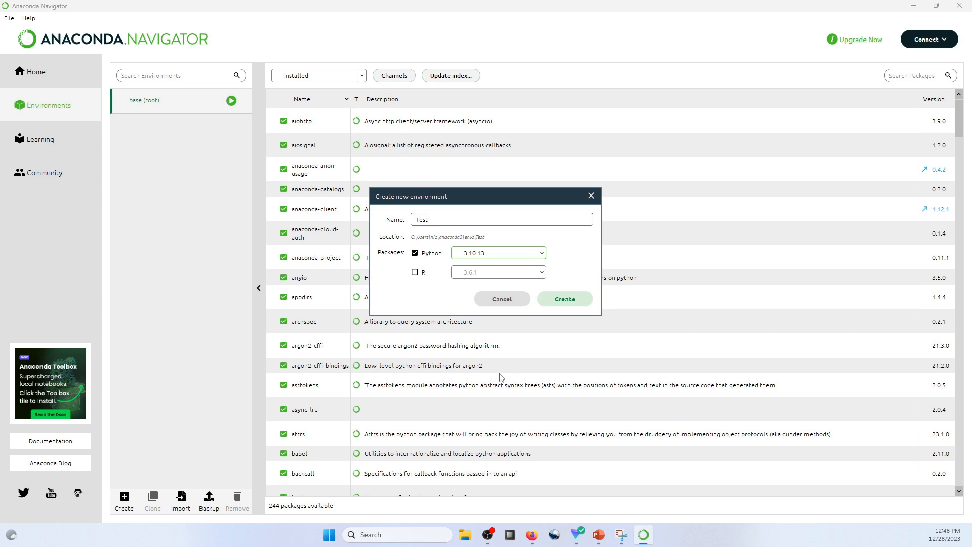
{"action": "left_click", "coordinate": [564, 298]}
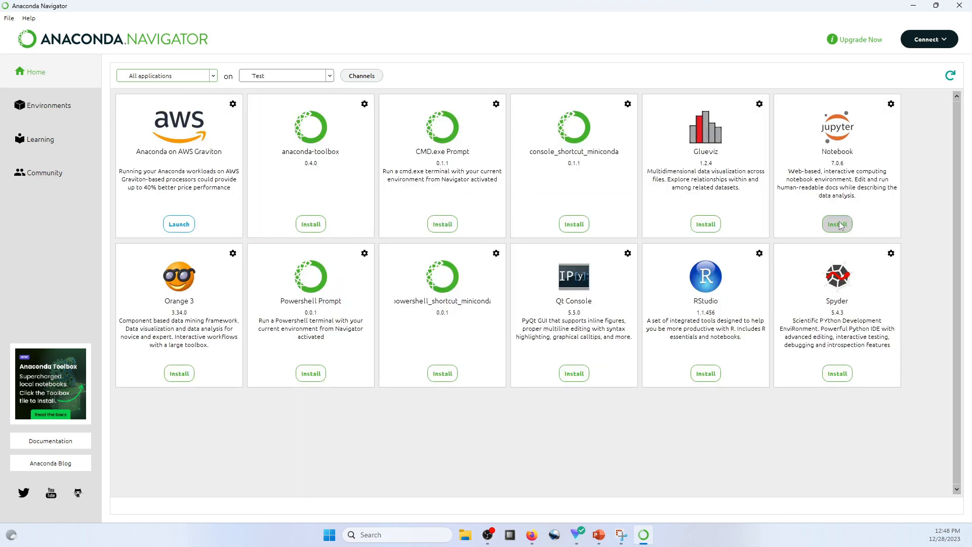
Install Jupyter Notebook in the Test environment and launch it
{"action": "left_click", "coordinate": [838, 224]}
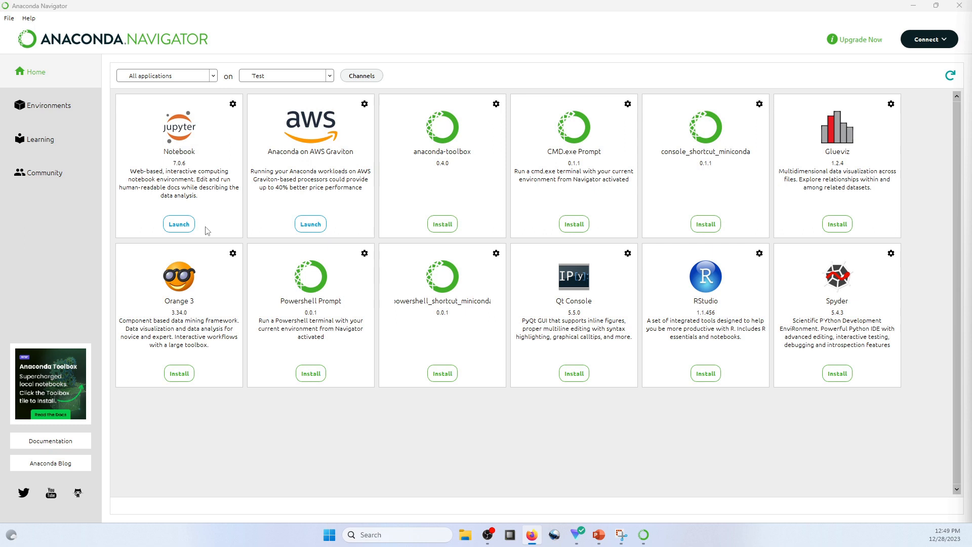
{"action": "left_click", "coordinate": [179, 224]}
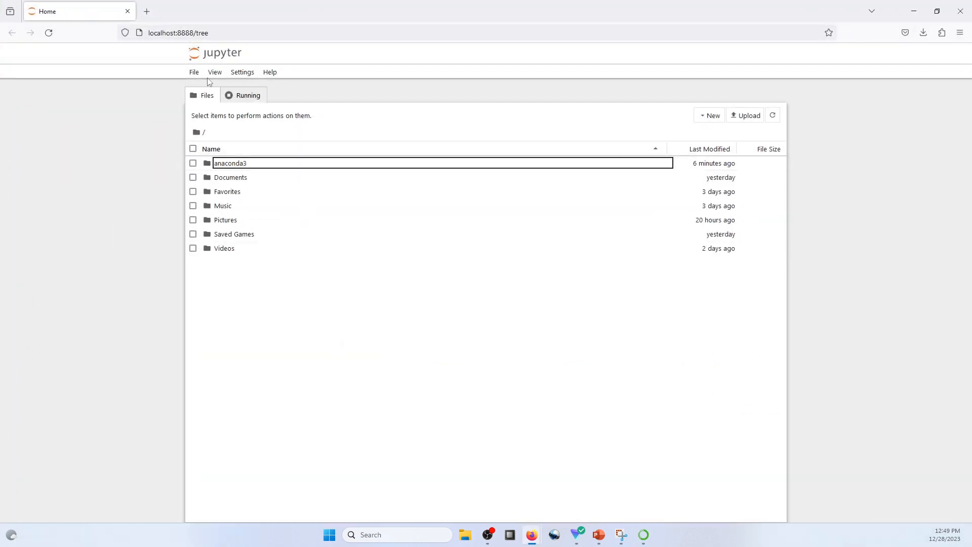
{"action": "left_click", "coordinate": [195, 73]}
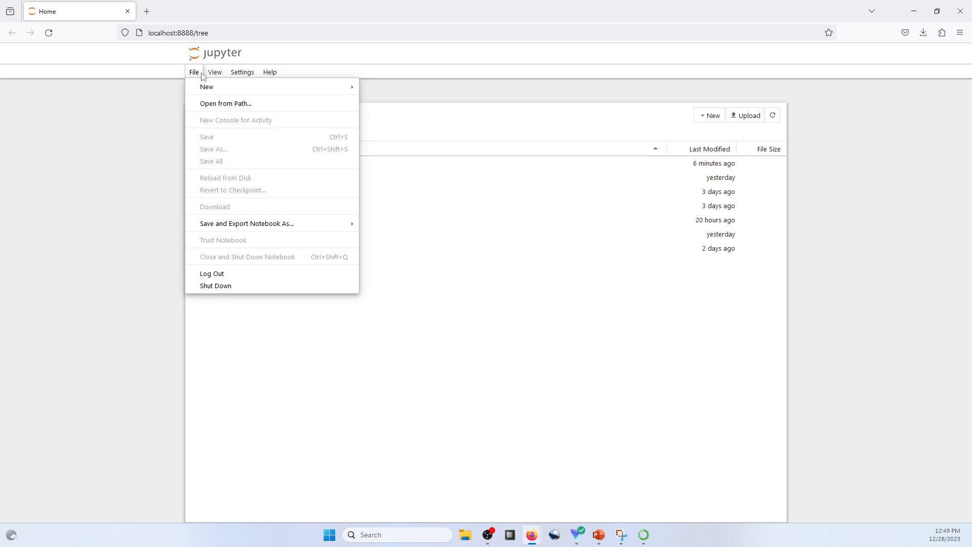
{"action": "mouse_move", "coordinate": [217, 74]}
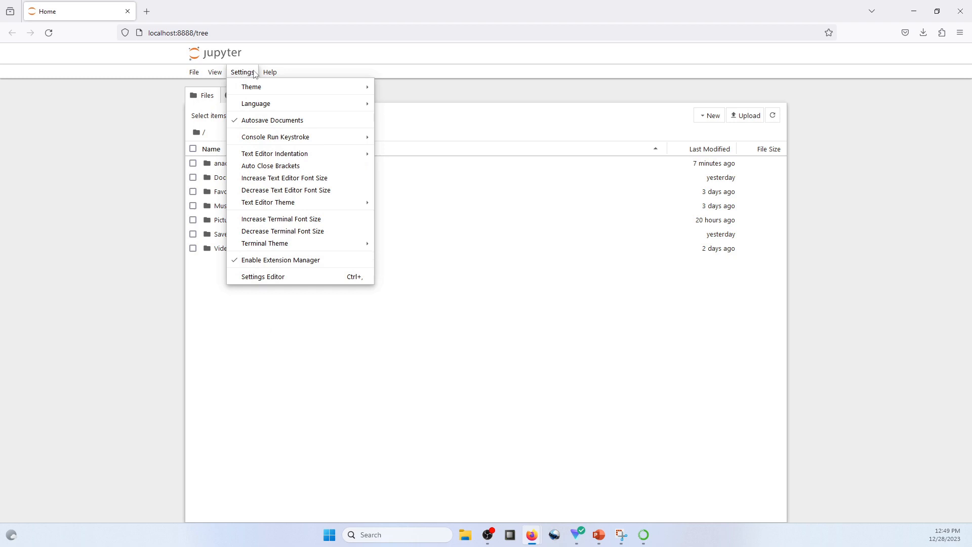
{"action": "left_click", "coordinate": [489, 430]}
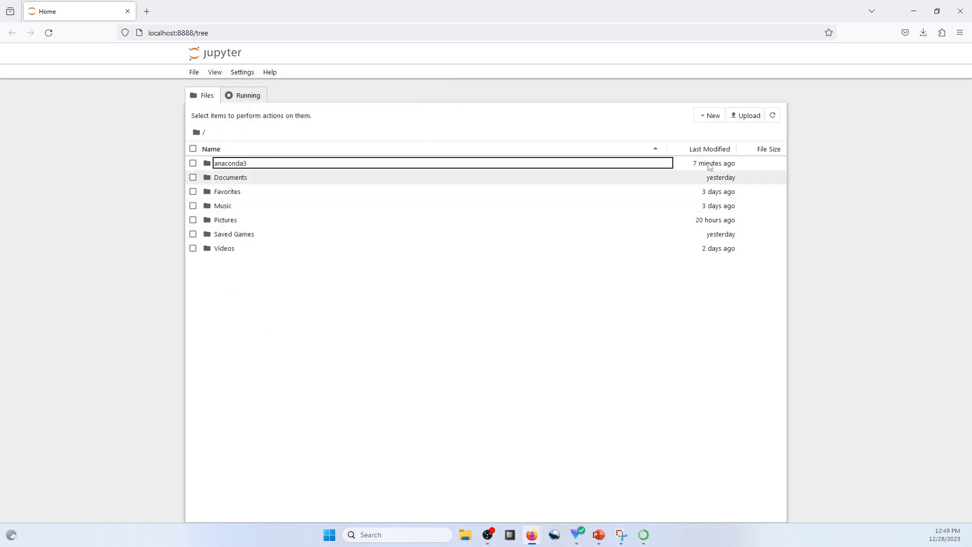
Create a new notebook with the Python 3 (ipykernel) kernel and run print('Hello World!') in its first cell
{"action": "left_click", "coordinate": [711, 116]}
{"action": "left_click", "coordinate": [714, 130]}
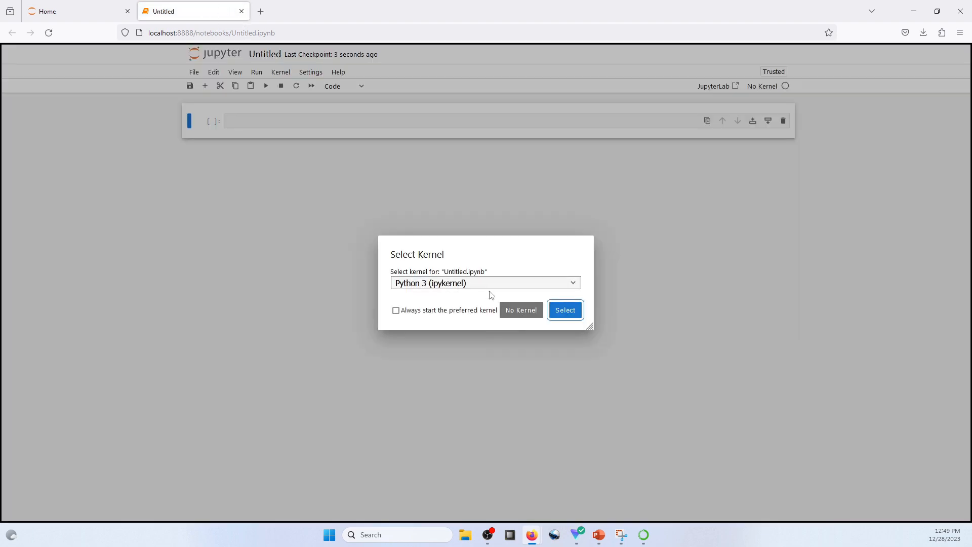
{"action": "left_click", "coordinate": [577, 313]}
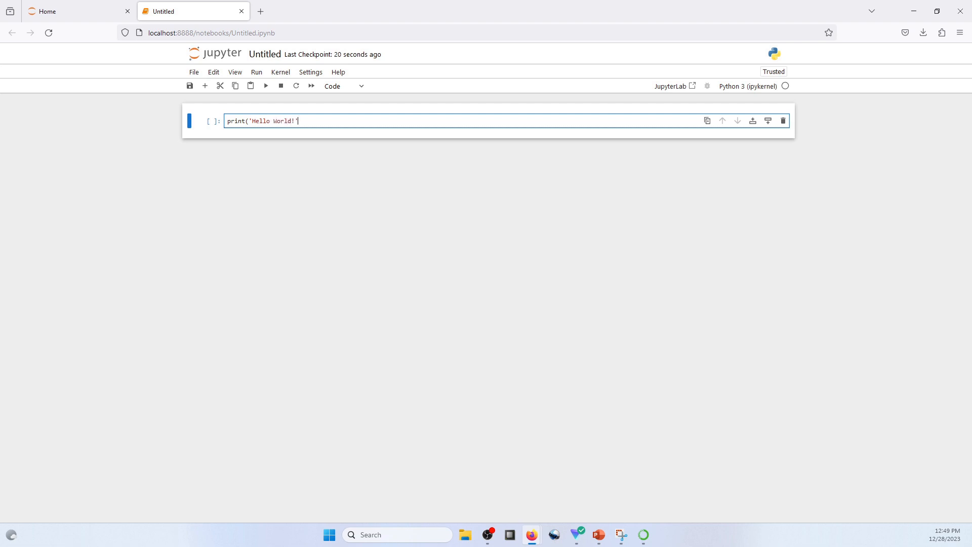
{"action": "key", "text": "shift+Return"}
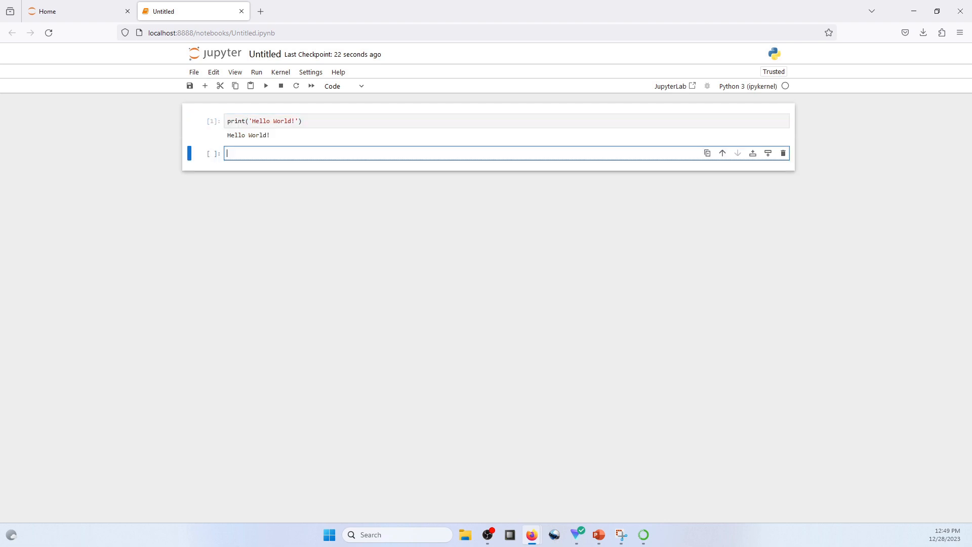
{"action": "key", "text": "Escape"}
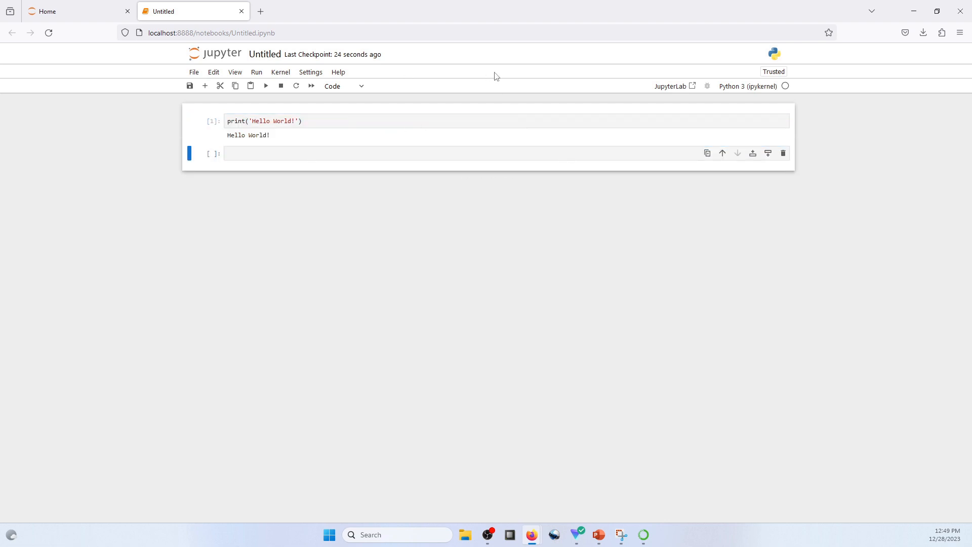